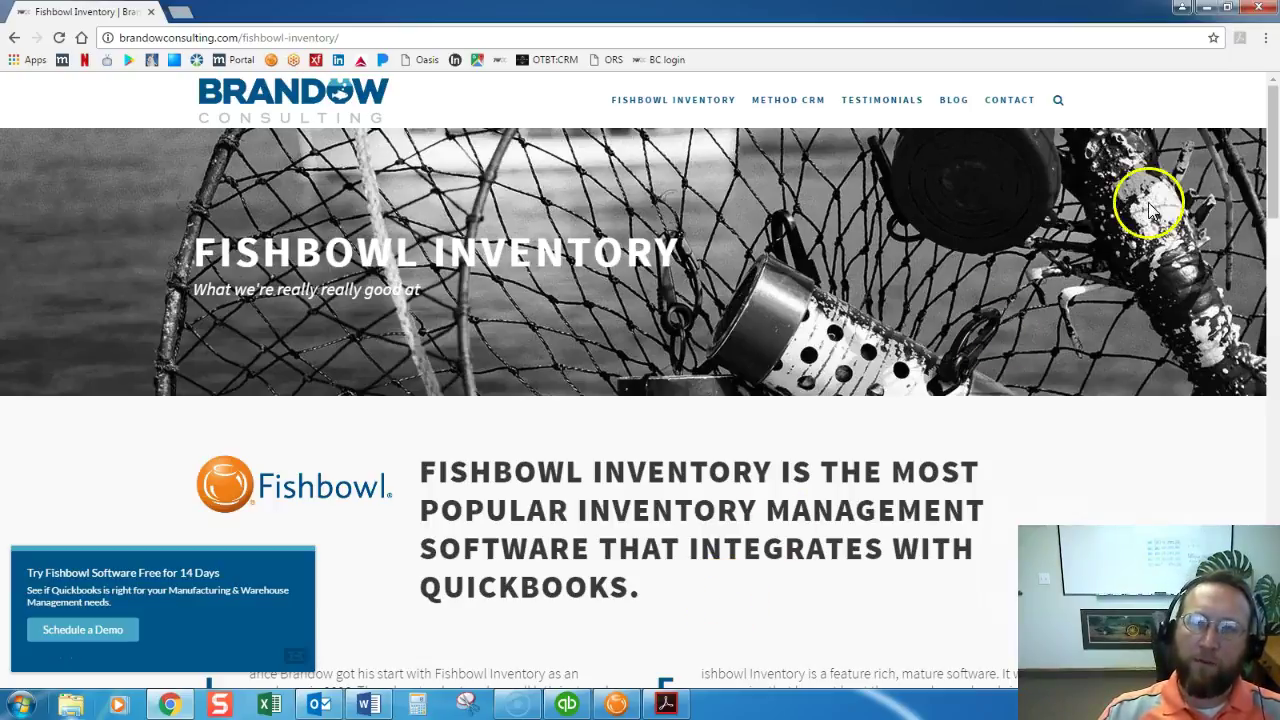
- Switch to the Fishbowl client, maximize it, and filter the open picks to order type TO in a widened list
click(1183, 7)
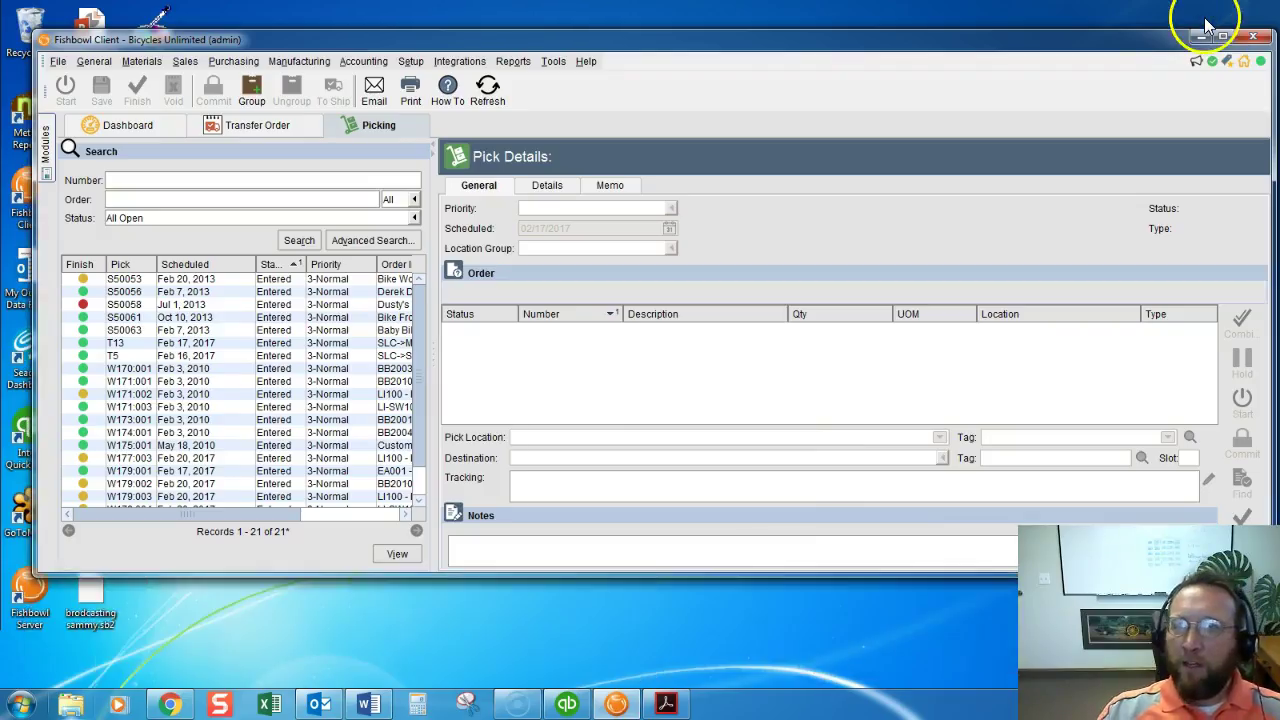
click(1222, 37)
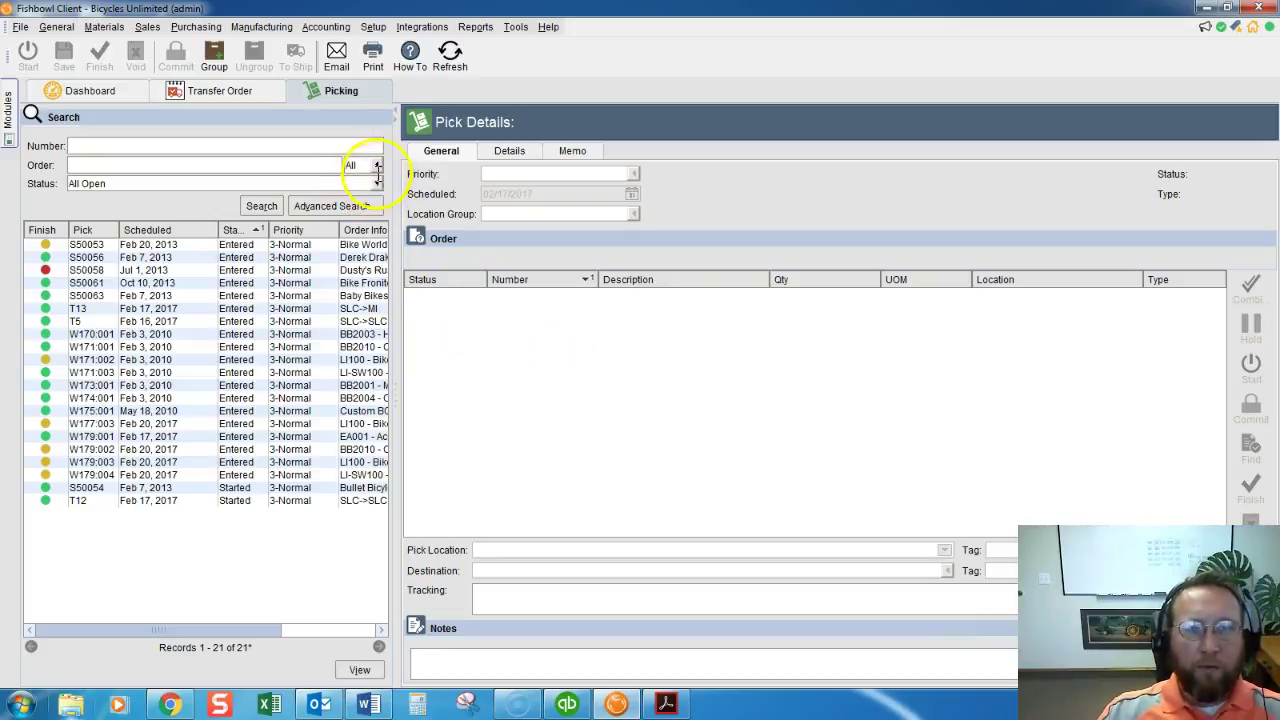
click(378, 166)
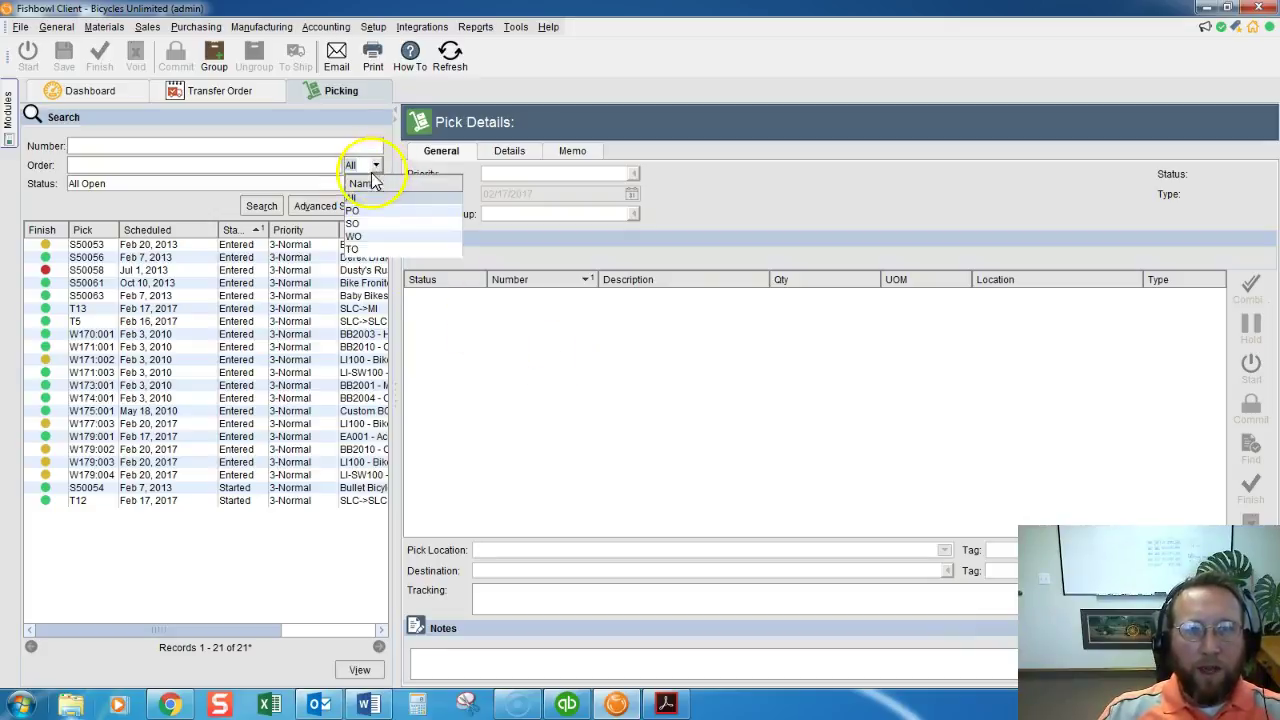
click(358, 249)
drag(394, 352, 472, 365)
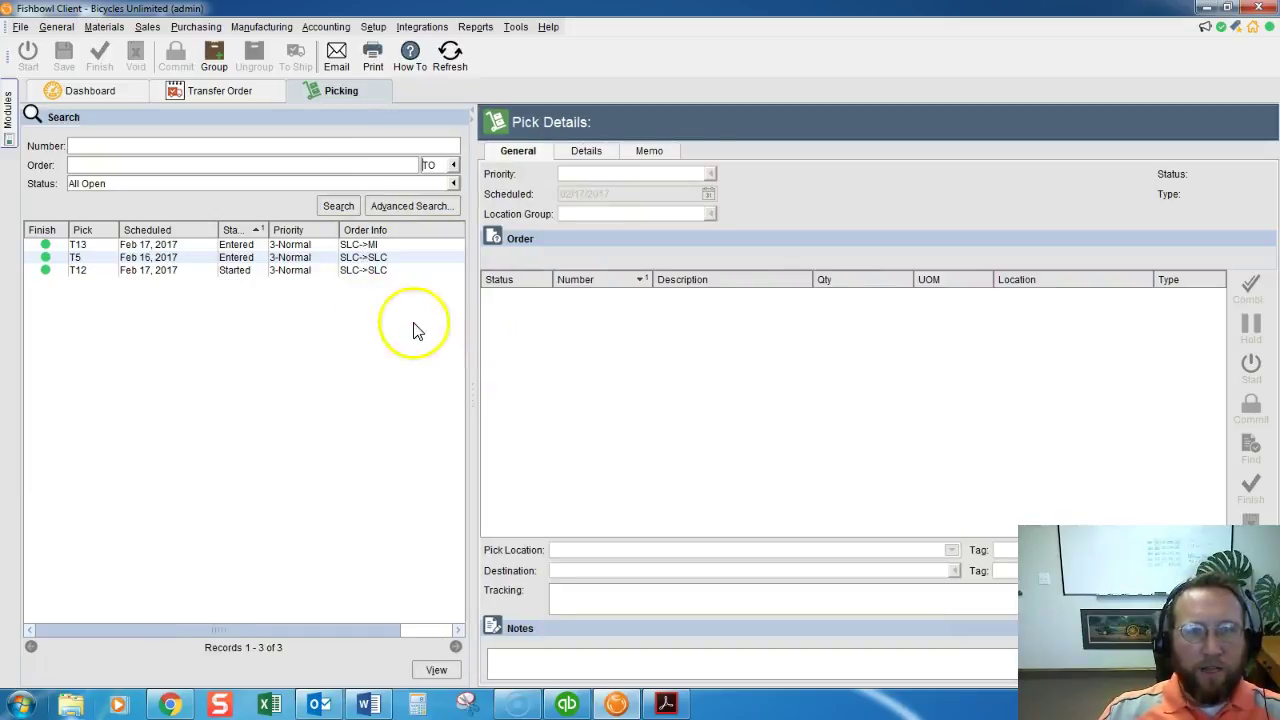
- Open the SLC to MI transfer order pick and finish picking all its items
click(352, 246)
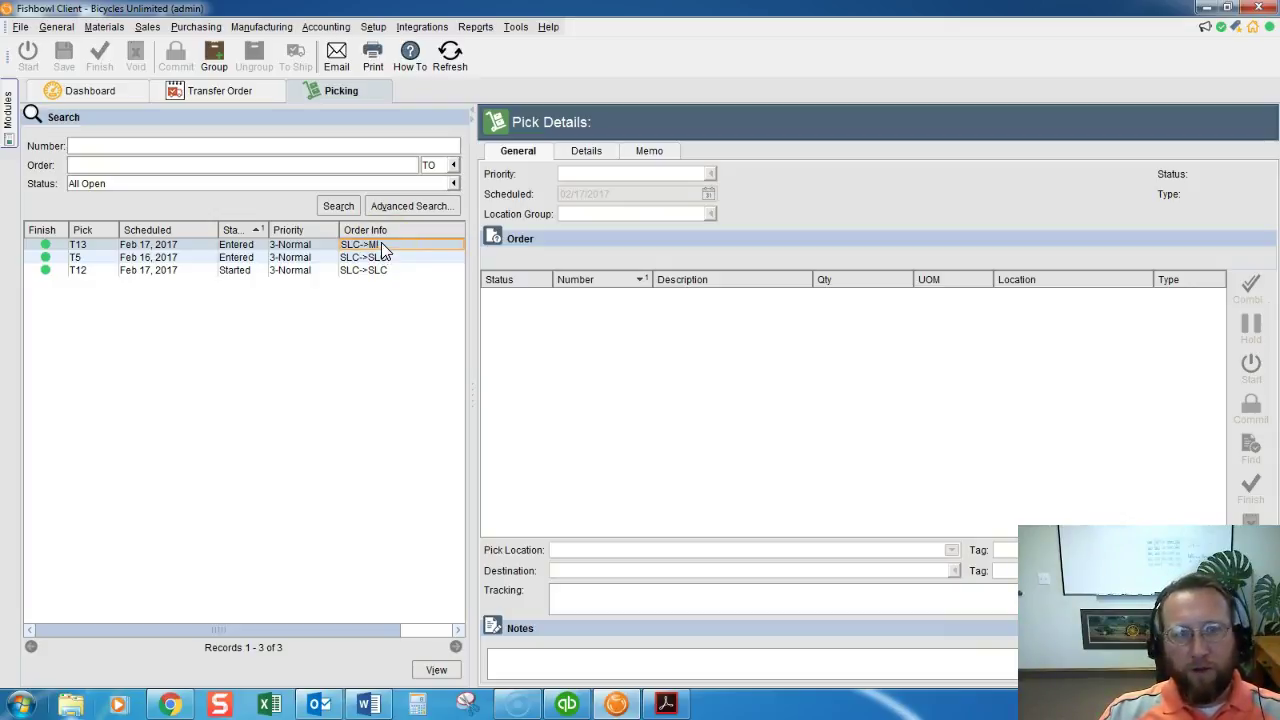
double_click(381, 245)
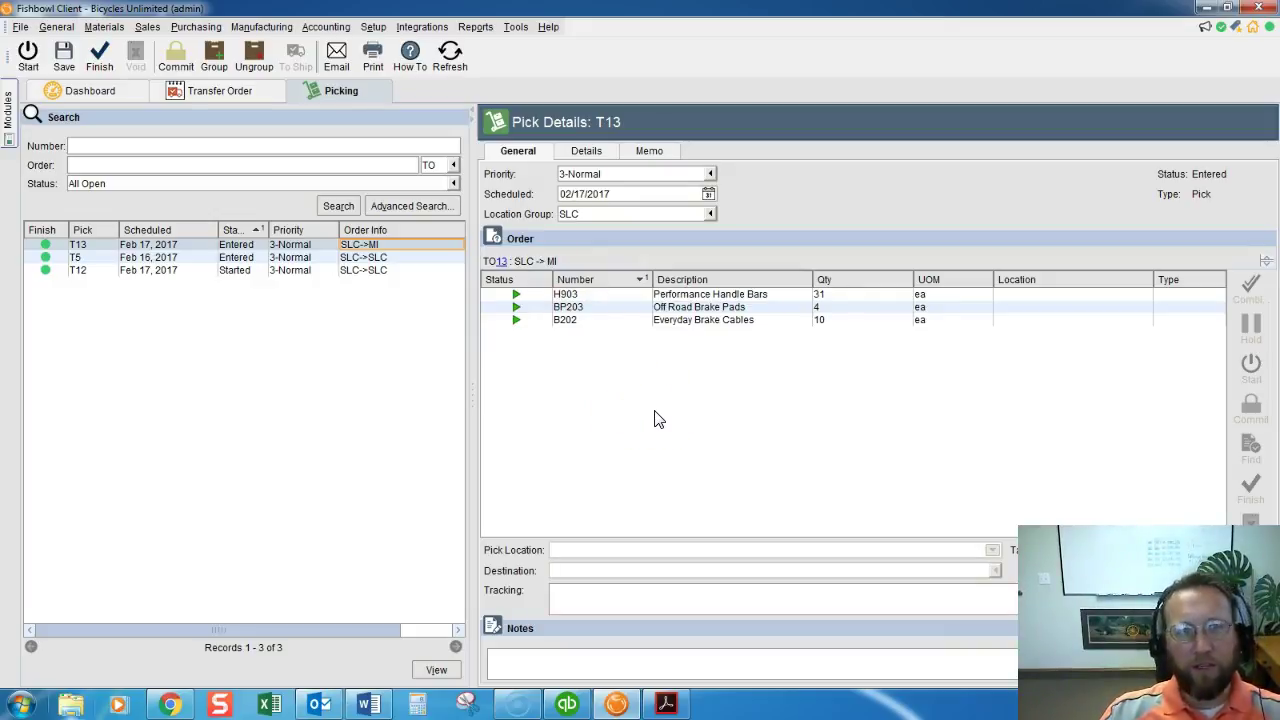
click(99, 55)
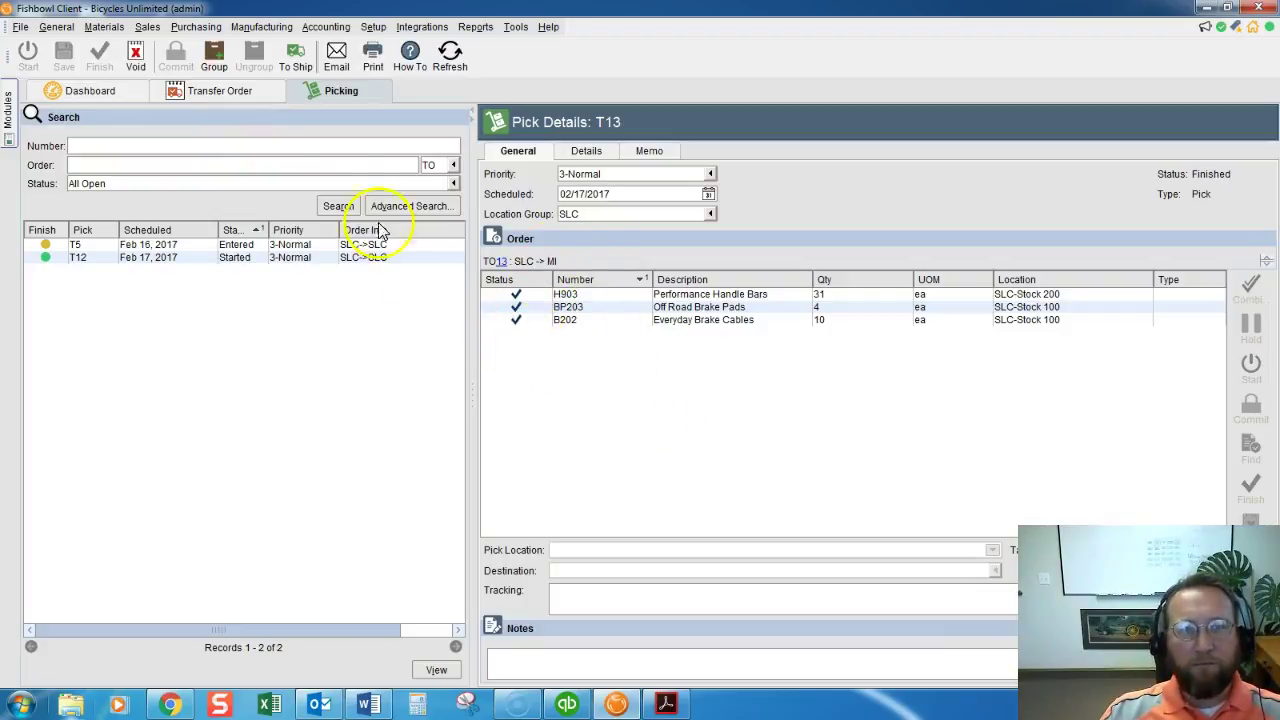
- Send the finished SLC to MI pick to shipping and set the shipment's carrier to Delivery
click(296, 68)
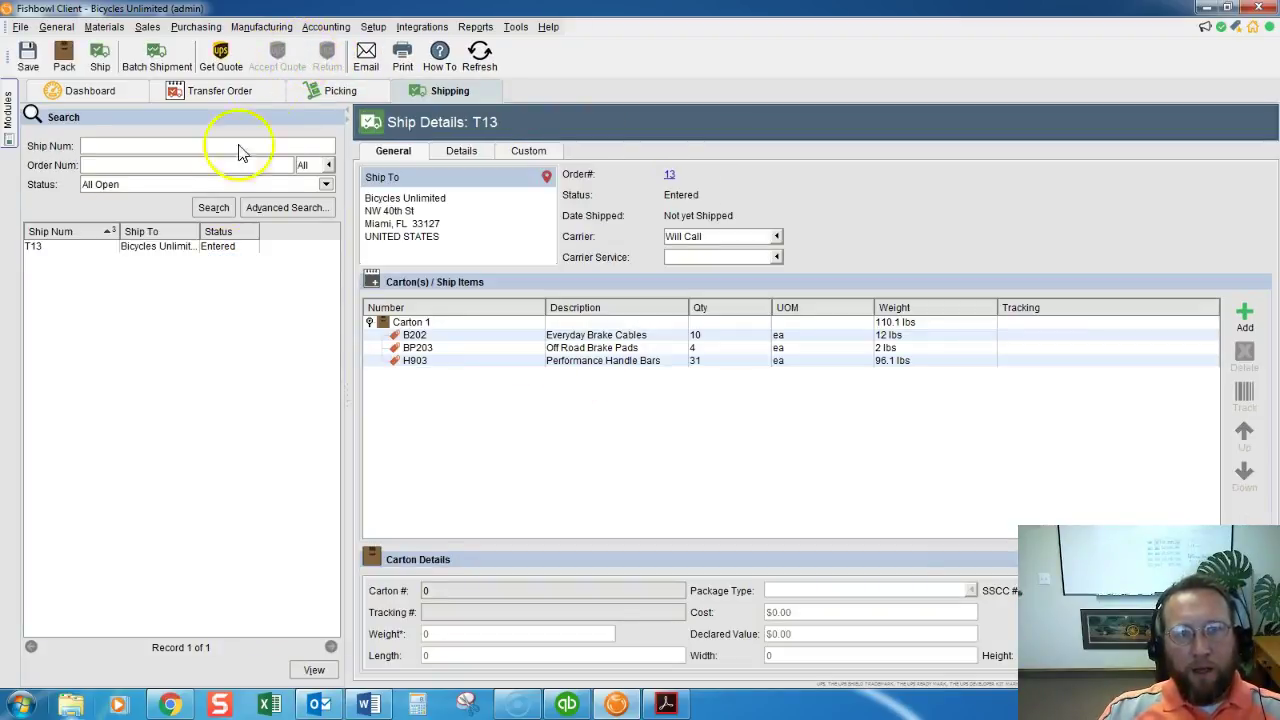
click(174, 250)
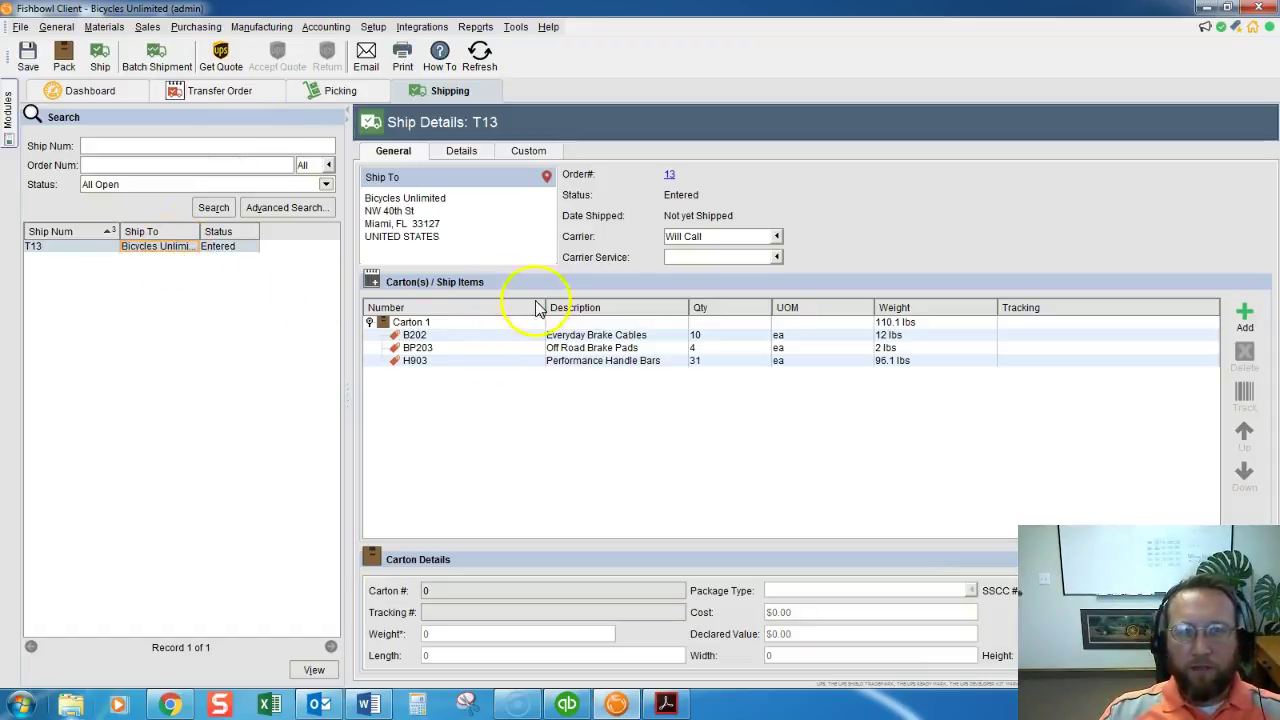
click(777, 240)
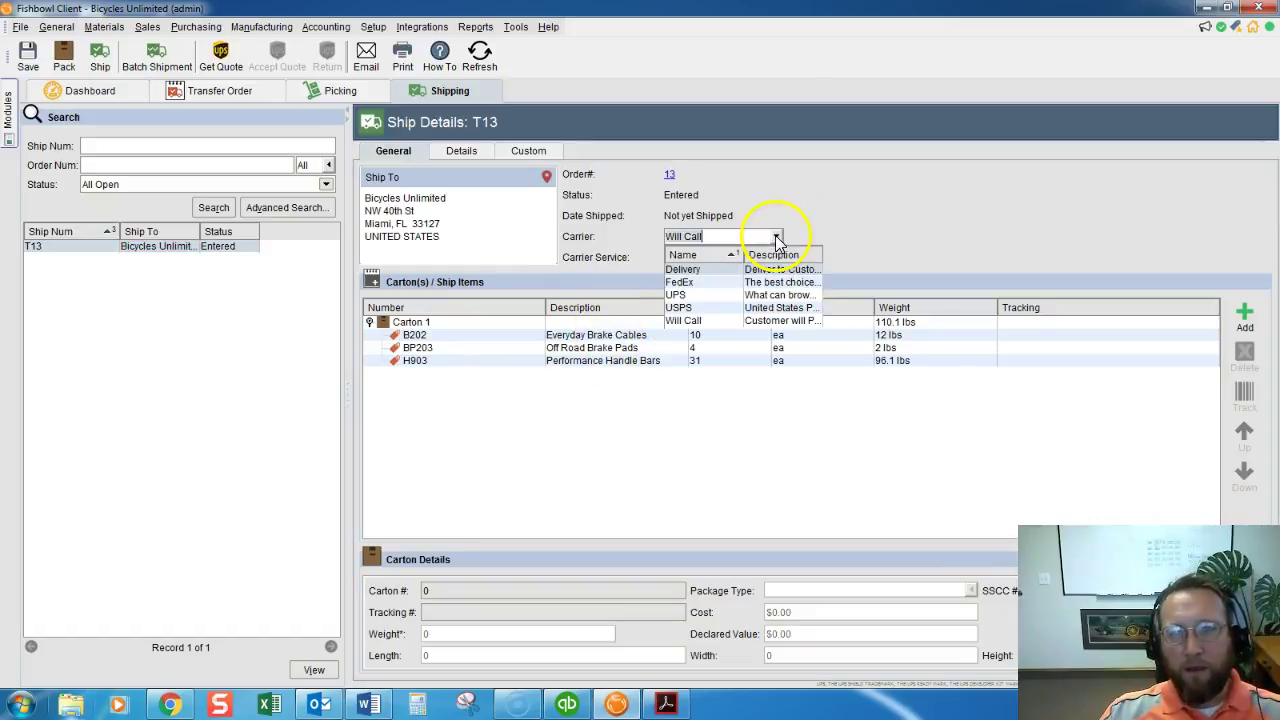
click(706, 270)
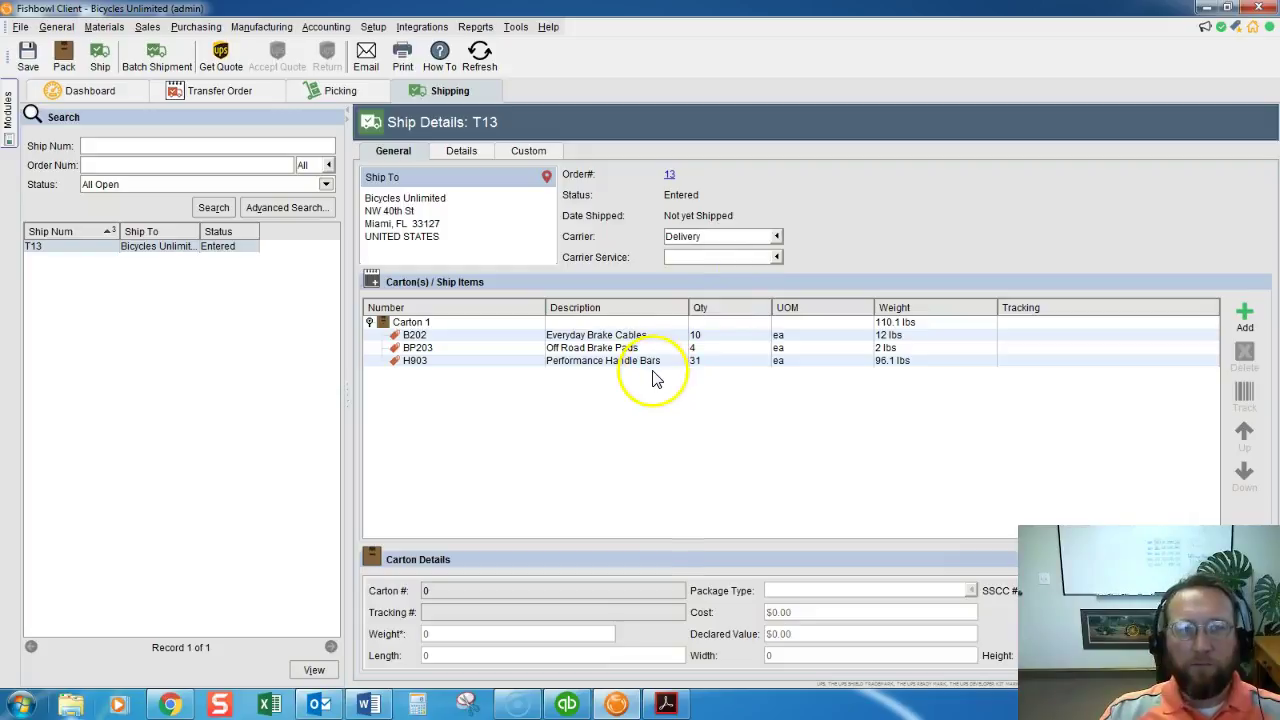
- Ship the packed carton for the MI transfer and complete the shipment without selecting email notifications
click(100, 58)
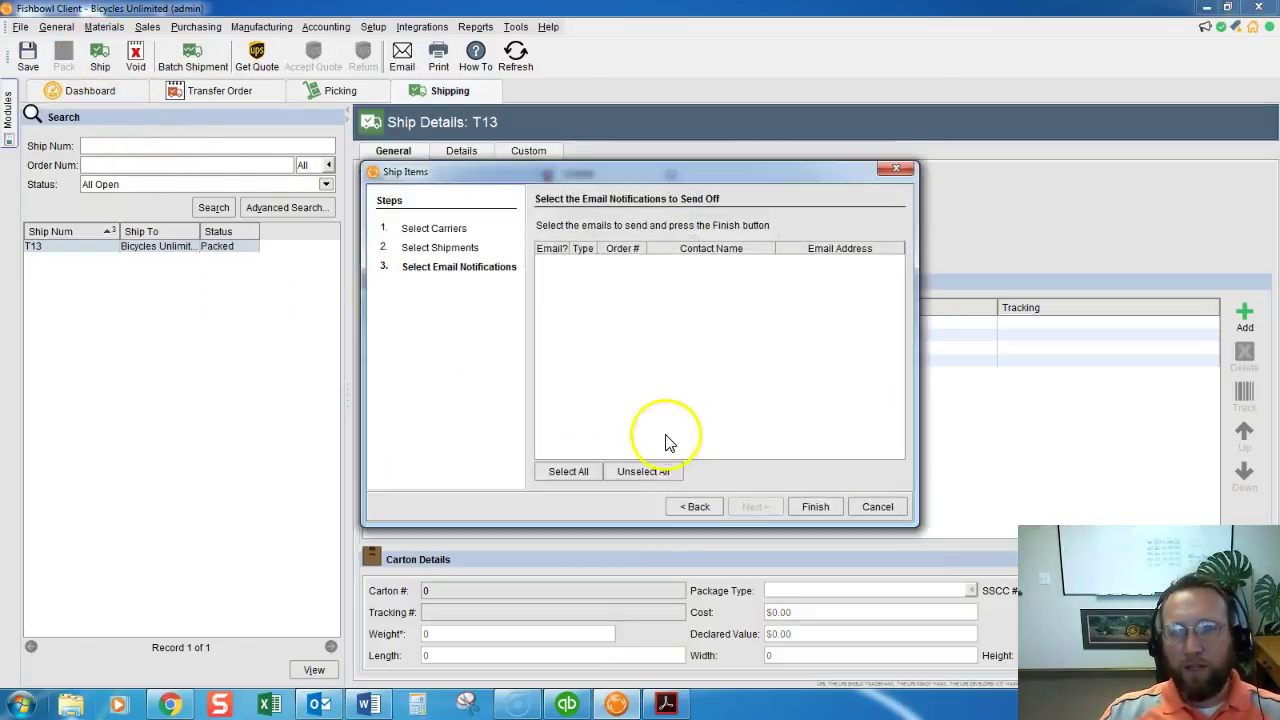
click(820, 508)
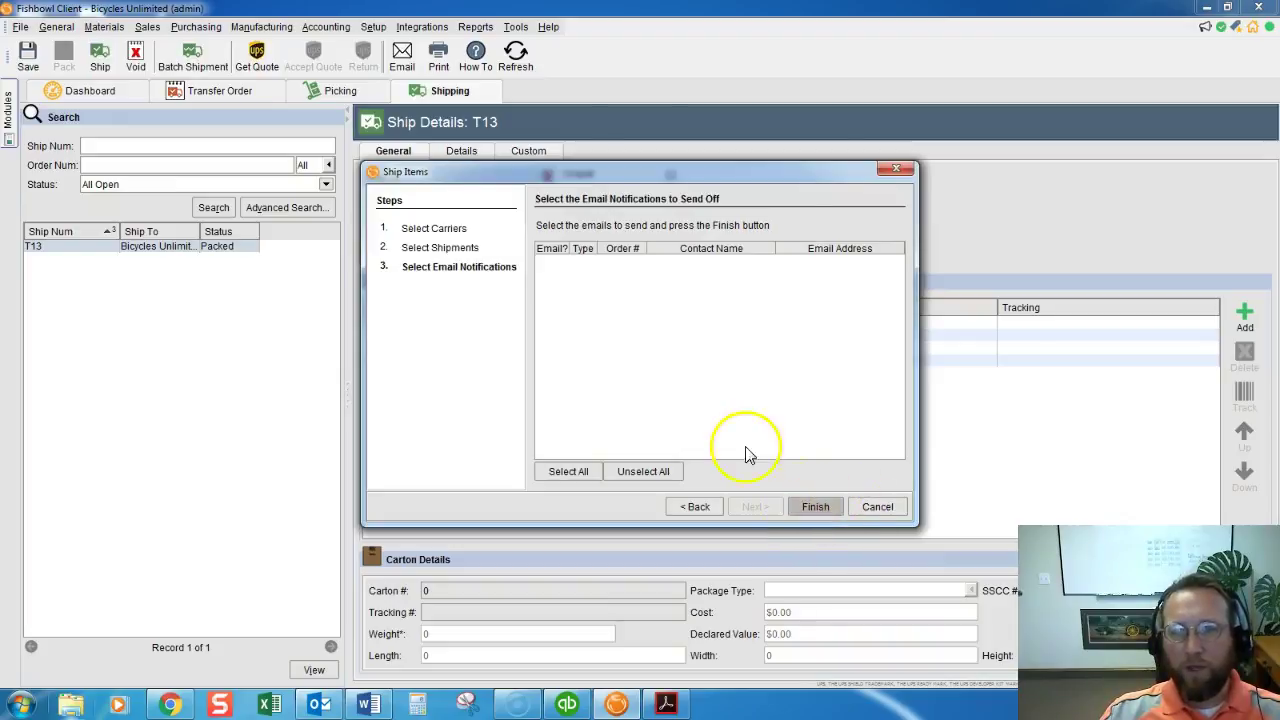
click(791, 488)
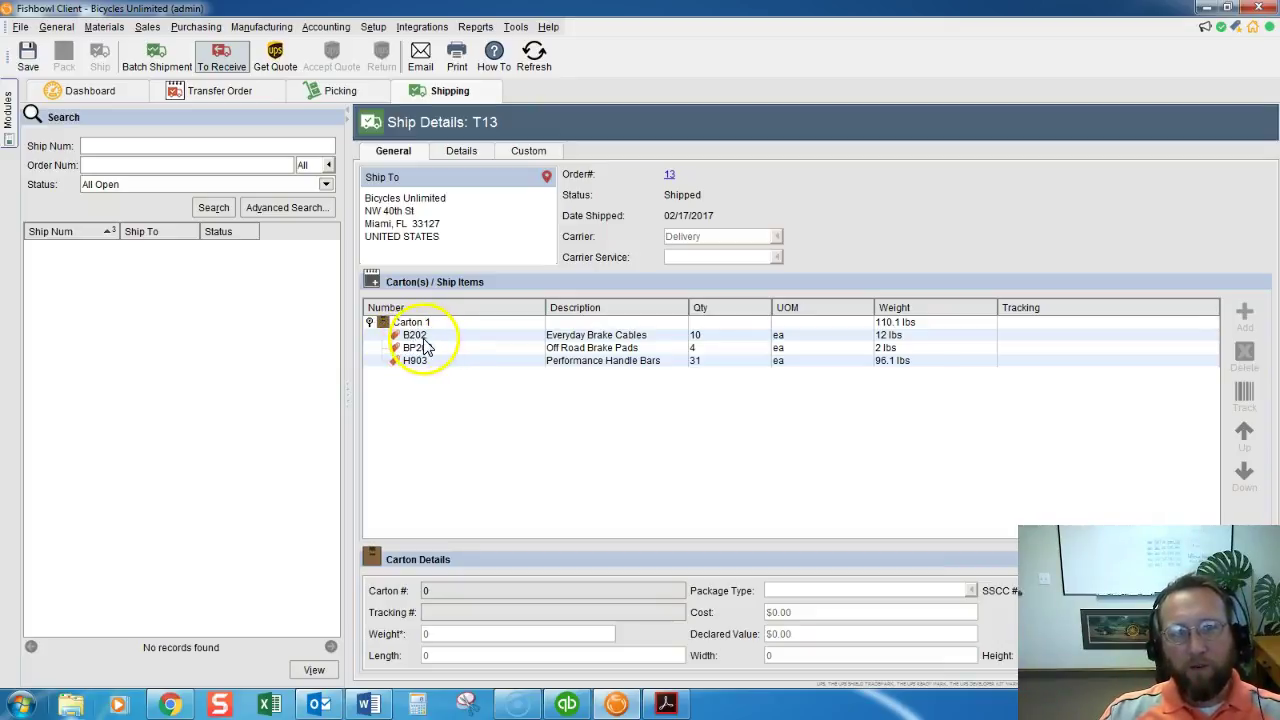
- Search the inventory for part B202 and view its stock in the SLC-Transit location
click(102, 28)
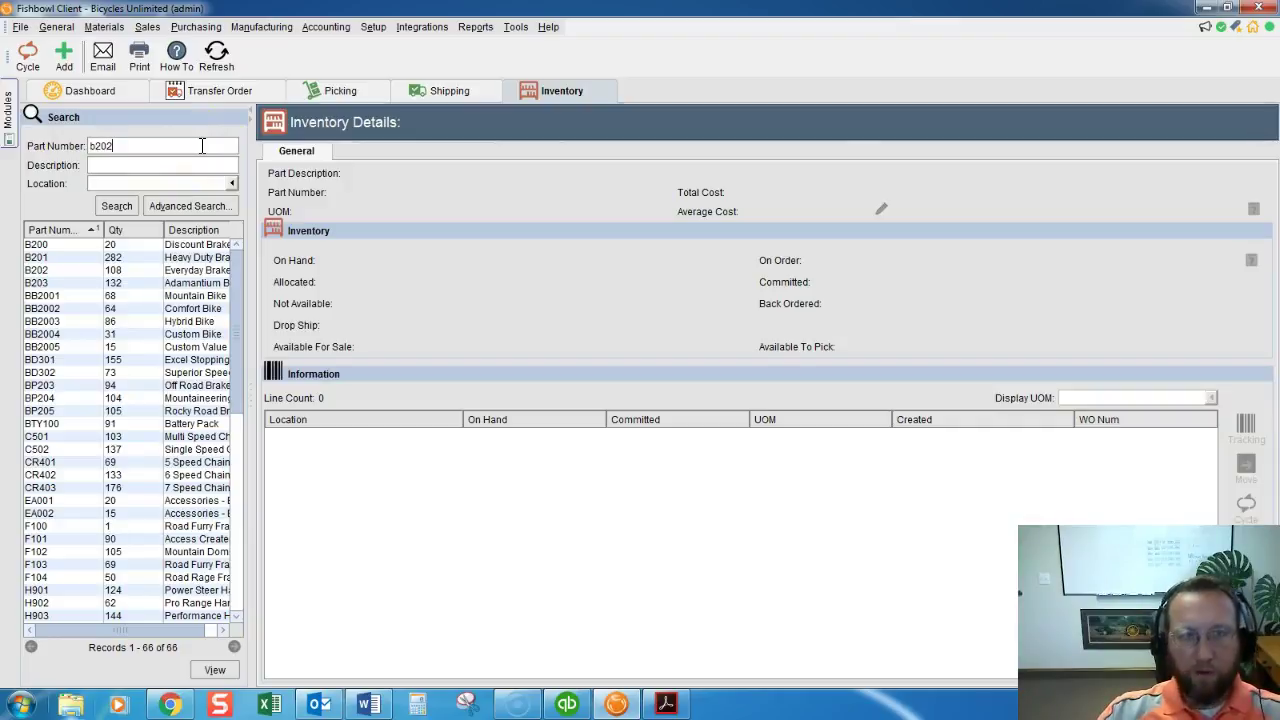
key(Return)
click(110, 206)
click(115, 246)
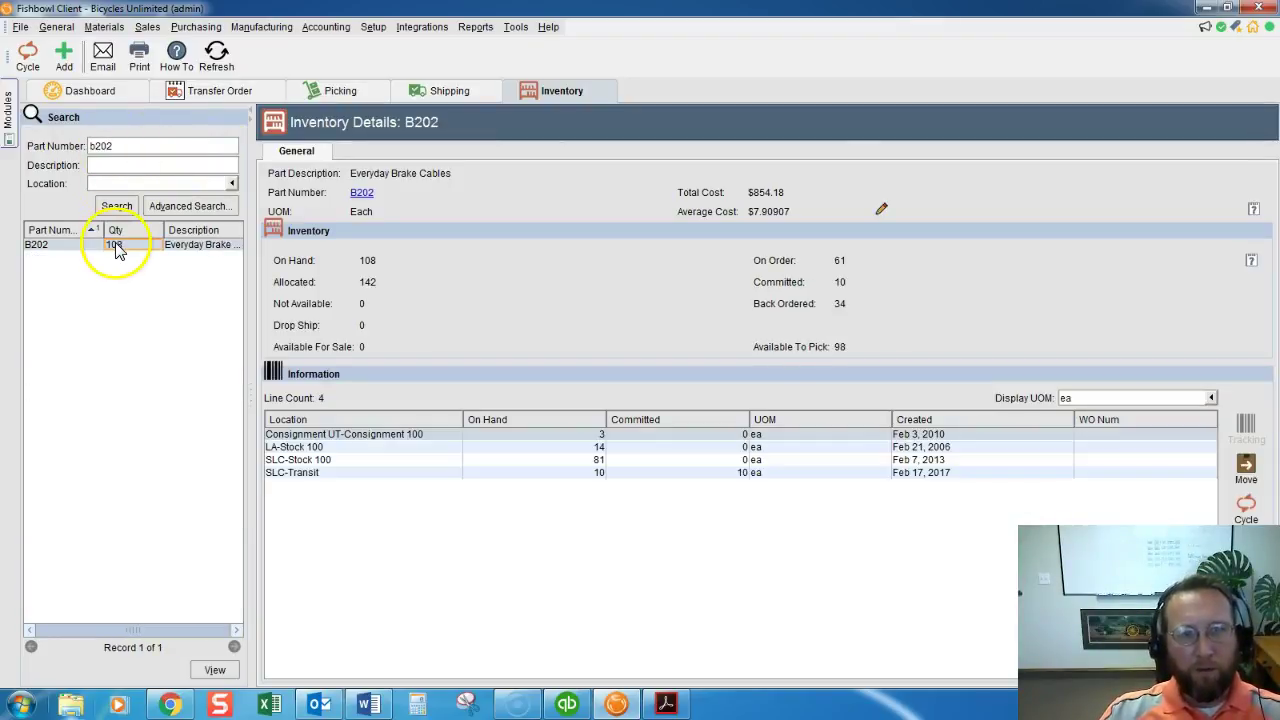
click(320, 474)
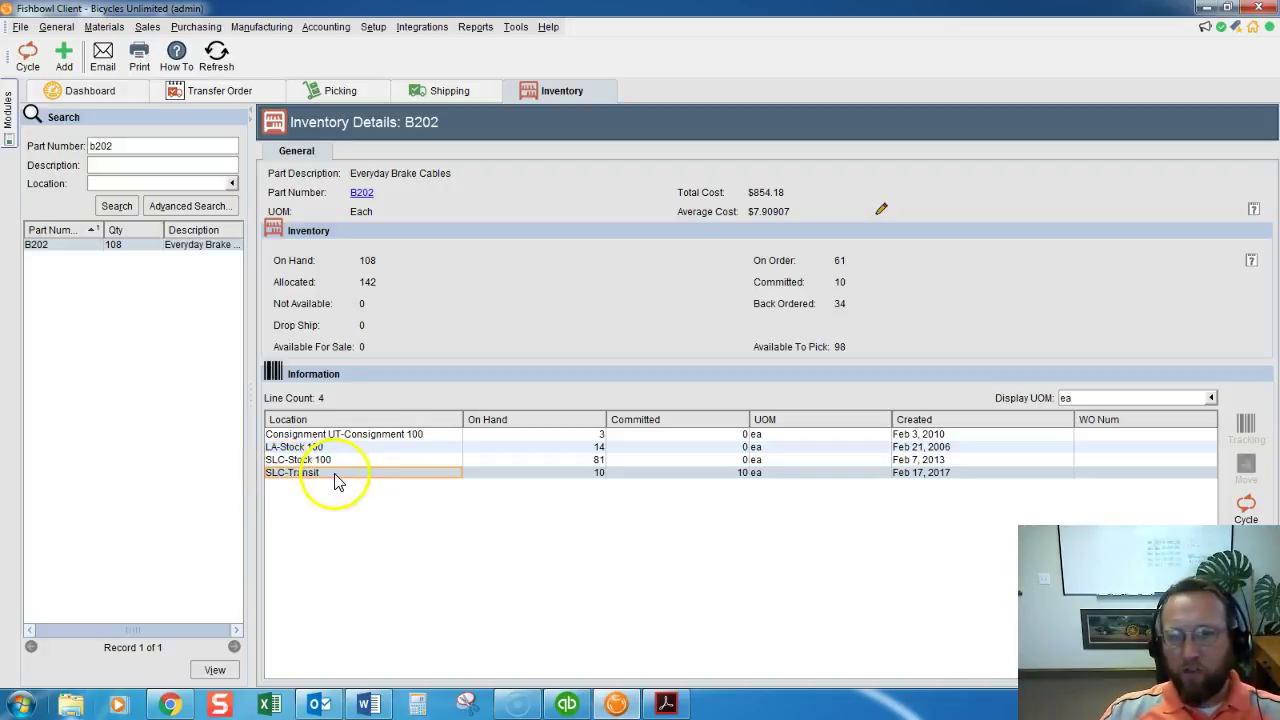
- Set the Transit Location Group to To in the Transfer Order module options
click(230, 92)
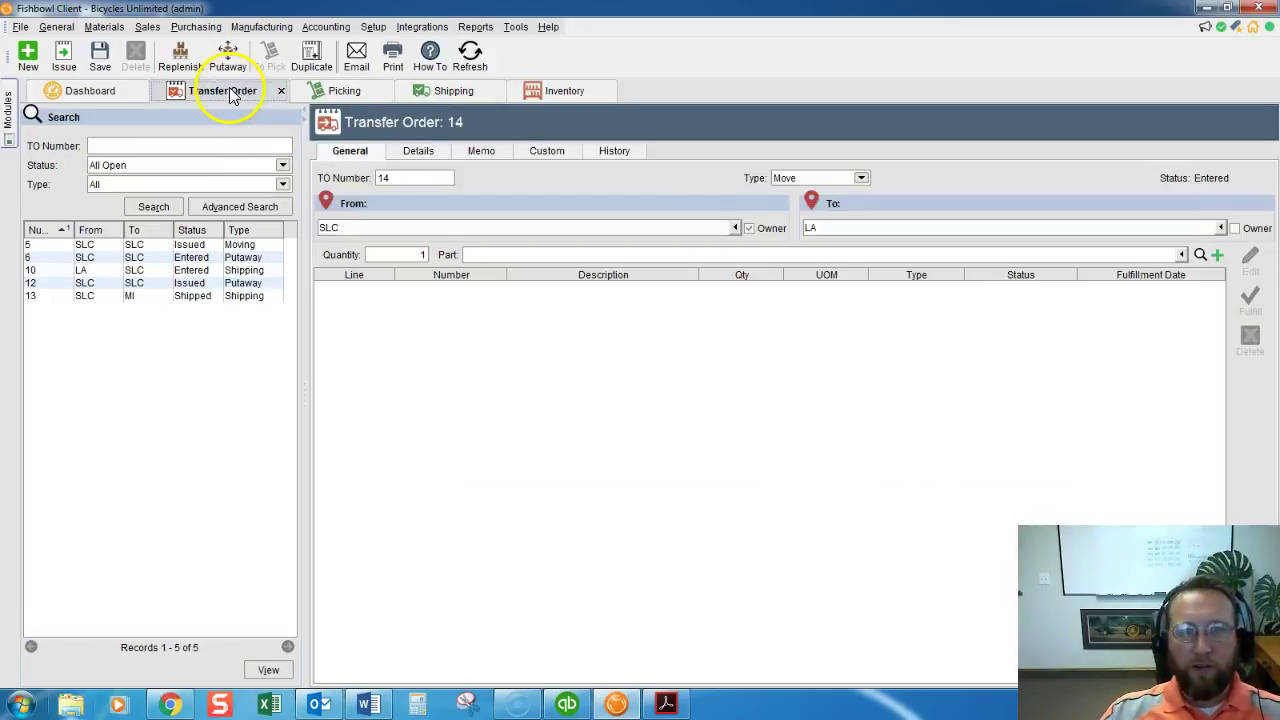
click(516, 28)
click(530, 44)
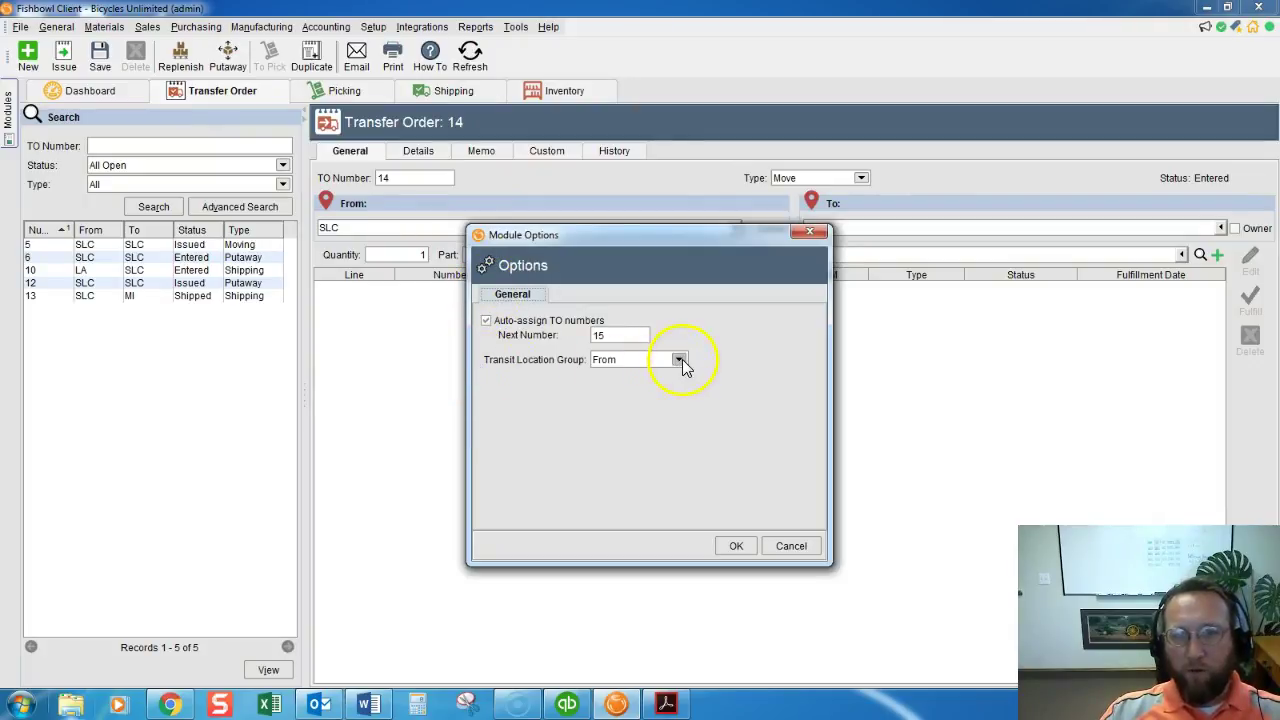
click(680, 362)
click(604, 390)
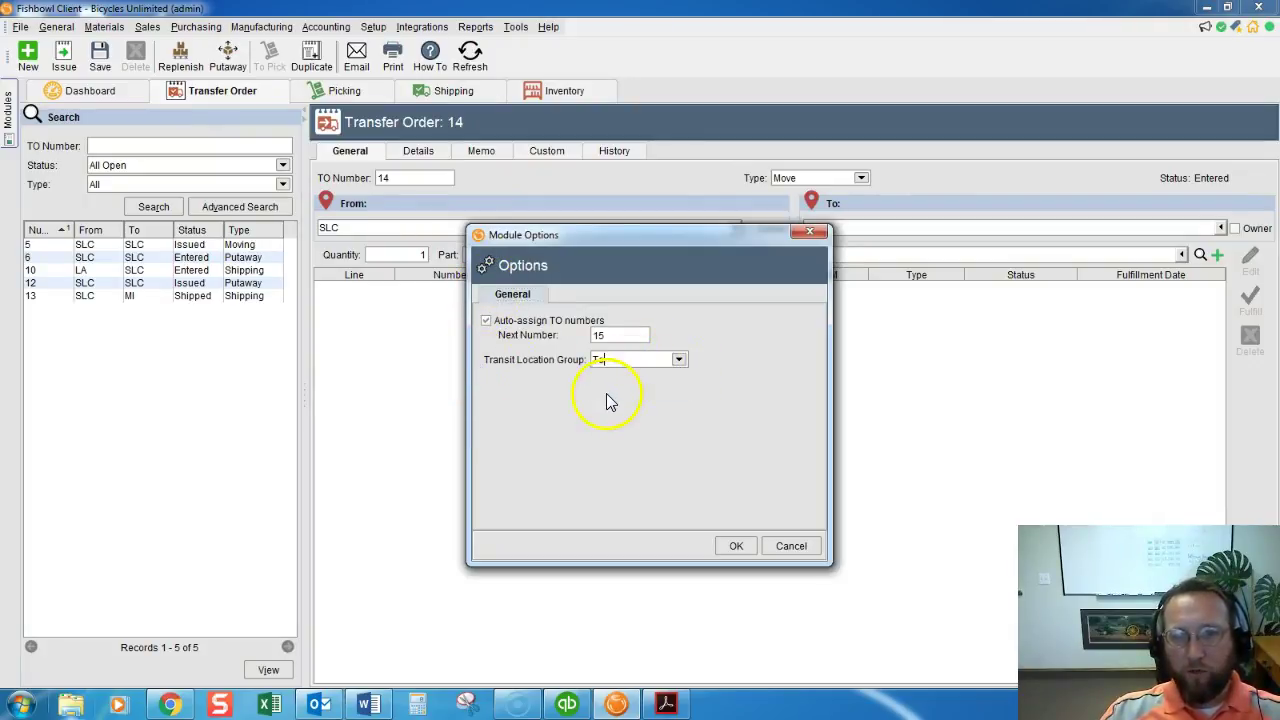
click(736, 550)
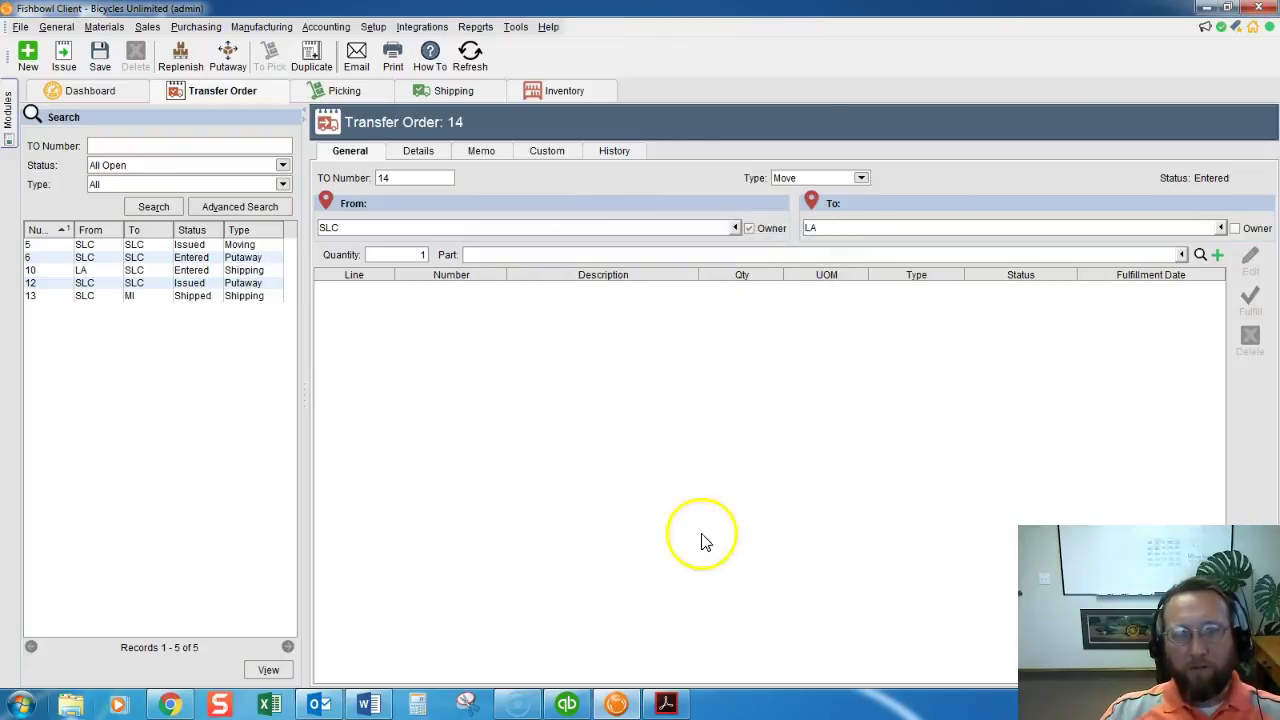
- Refresh the inventory details of part B202 and recheck its transit location and committed quantity
click(562, 92)
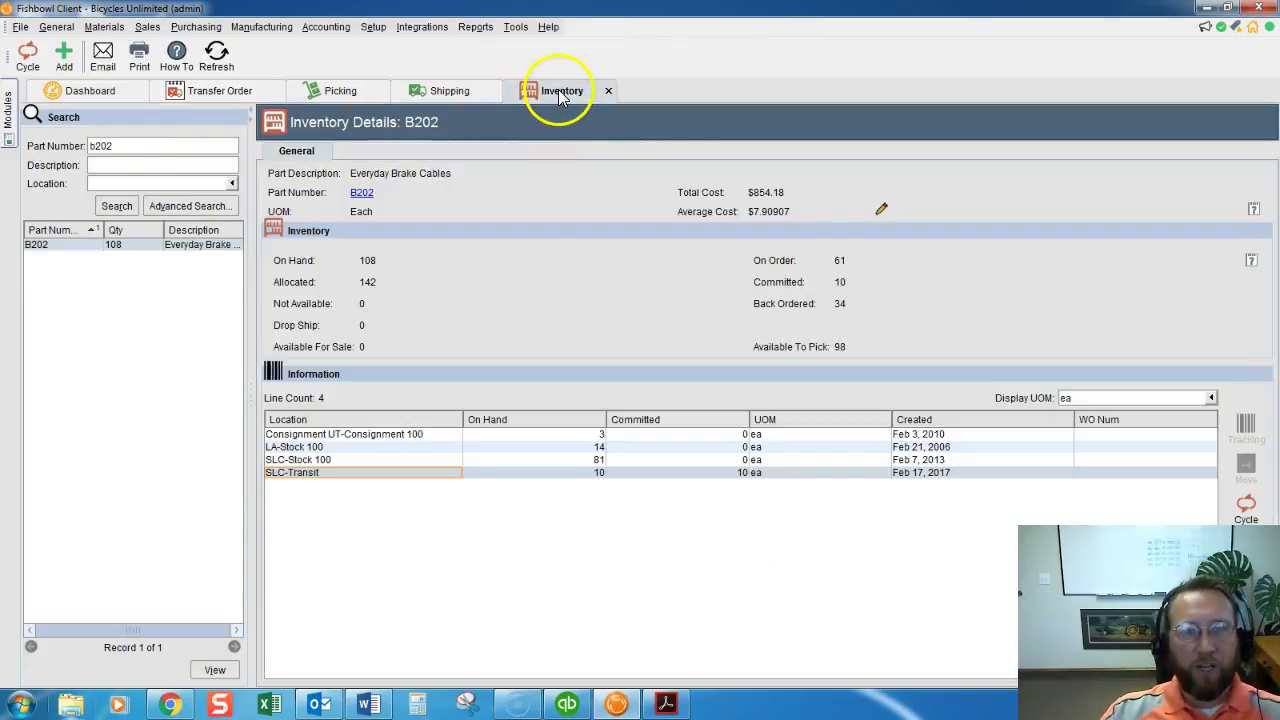
click(217, 58)
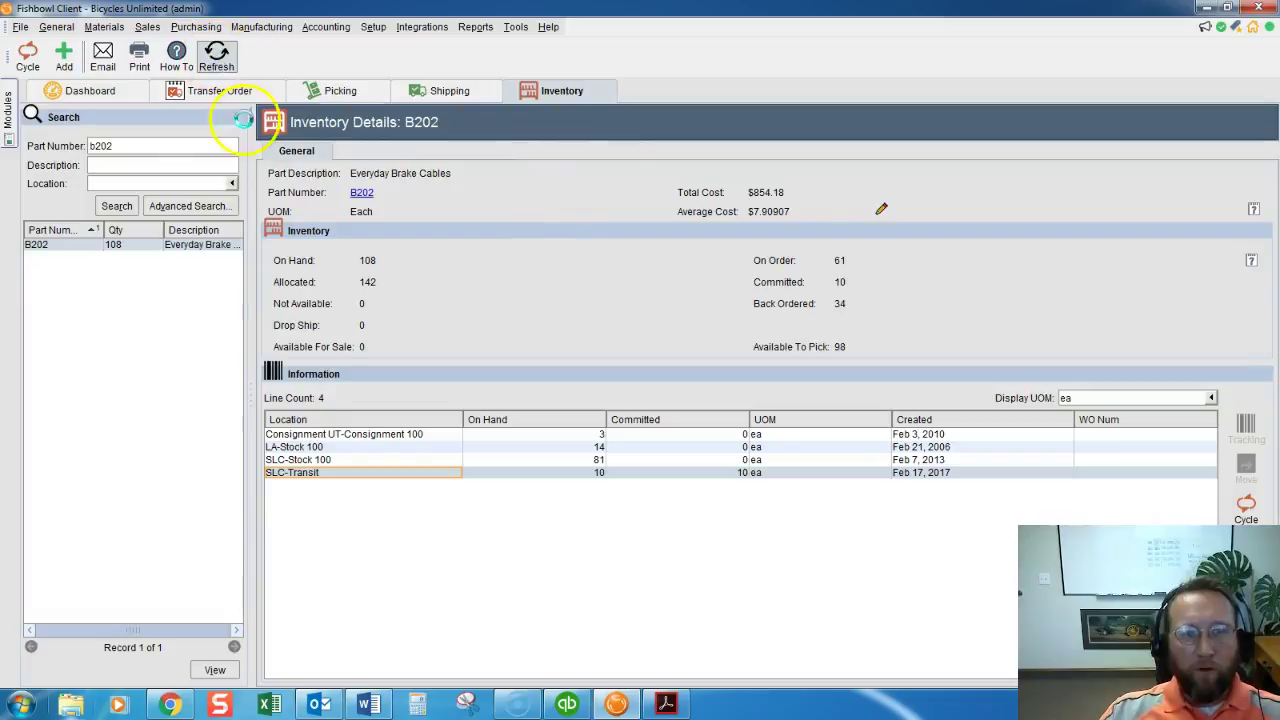
click(309, 477)
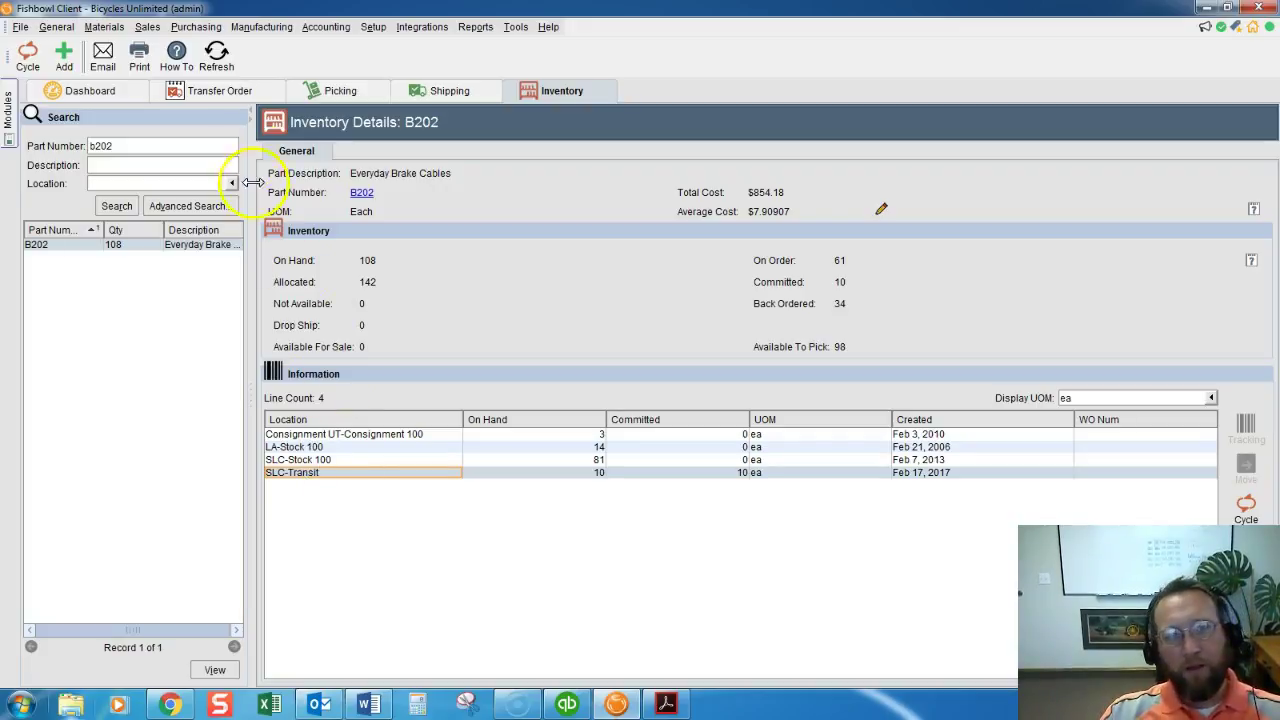
click(218, 50)
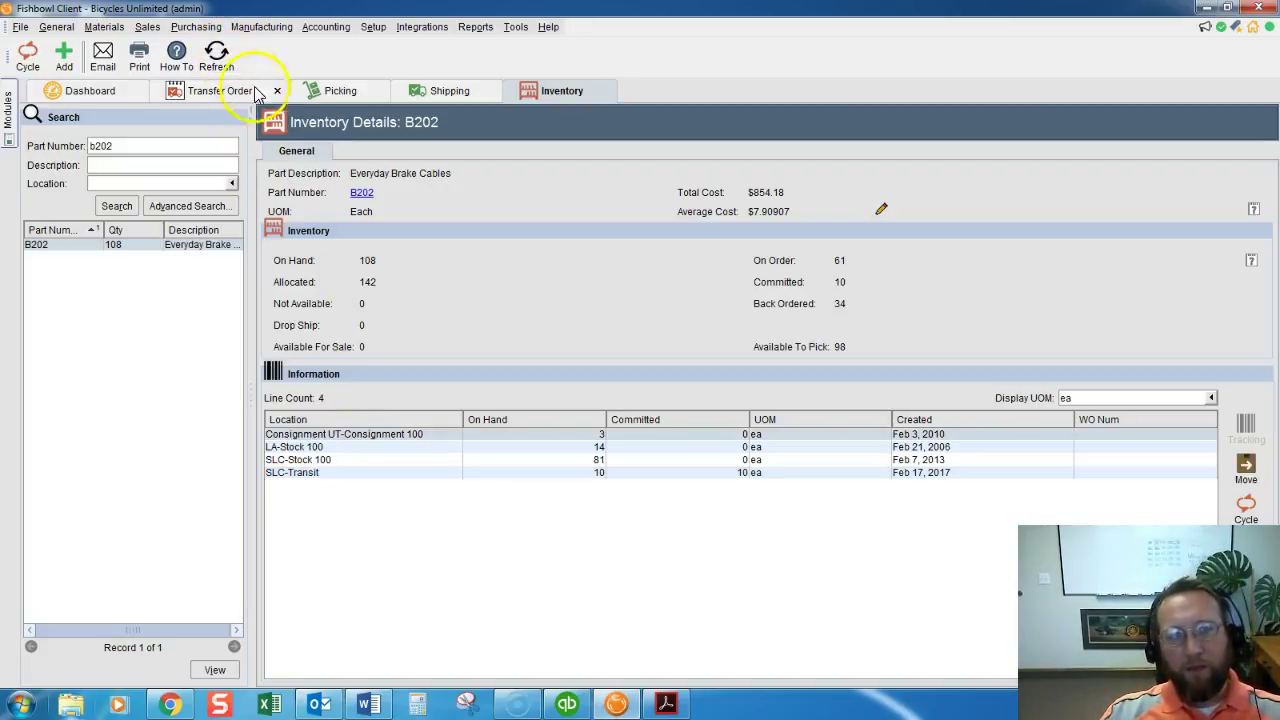
click(303, 474)
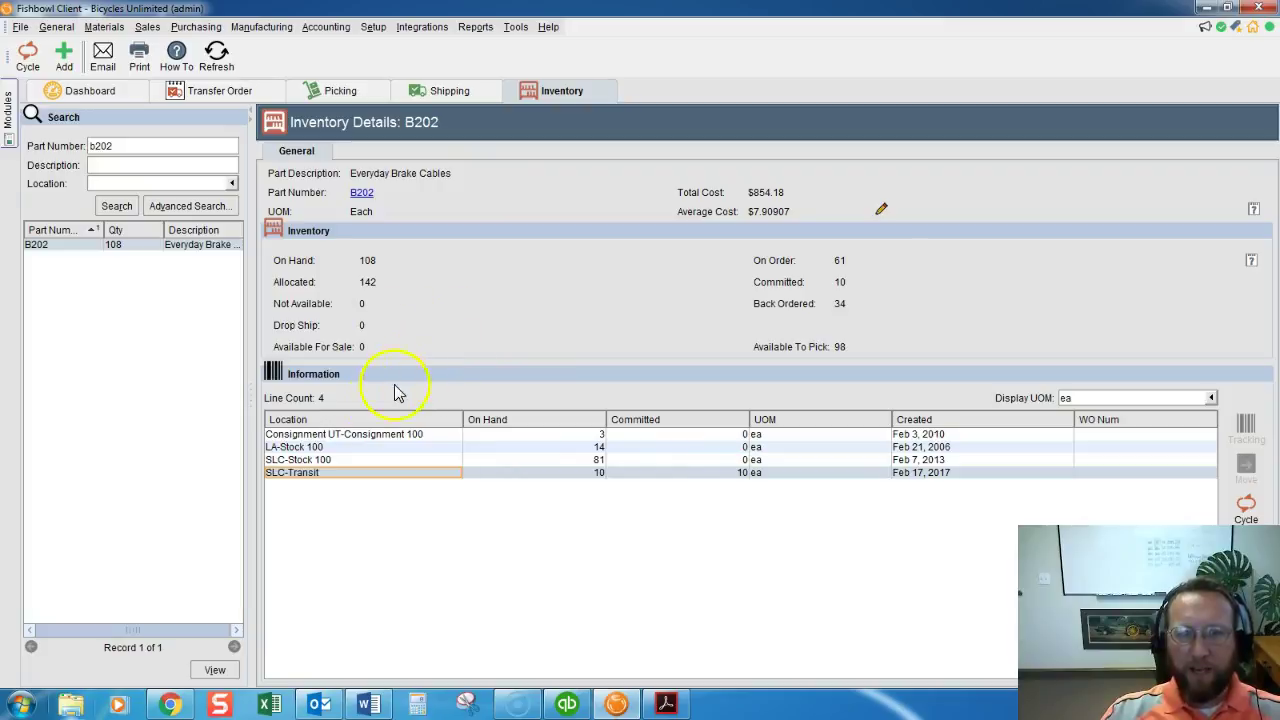
click(773, 474)
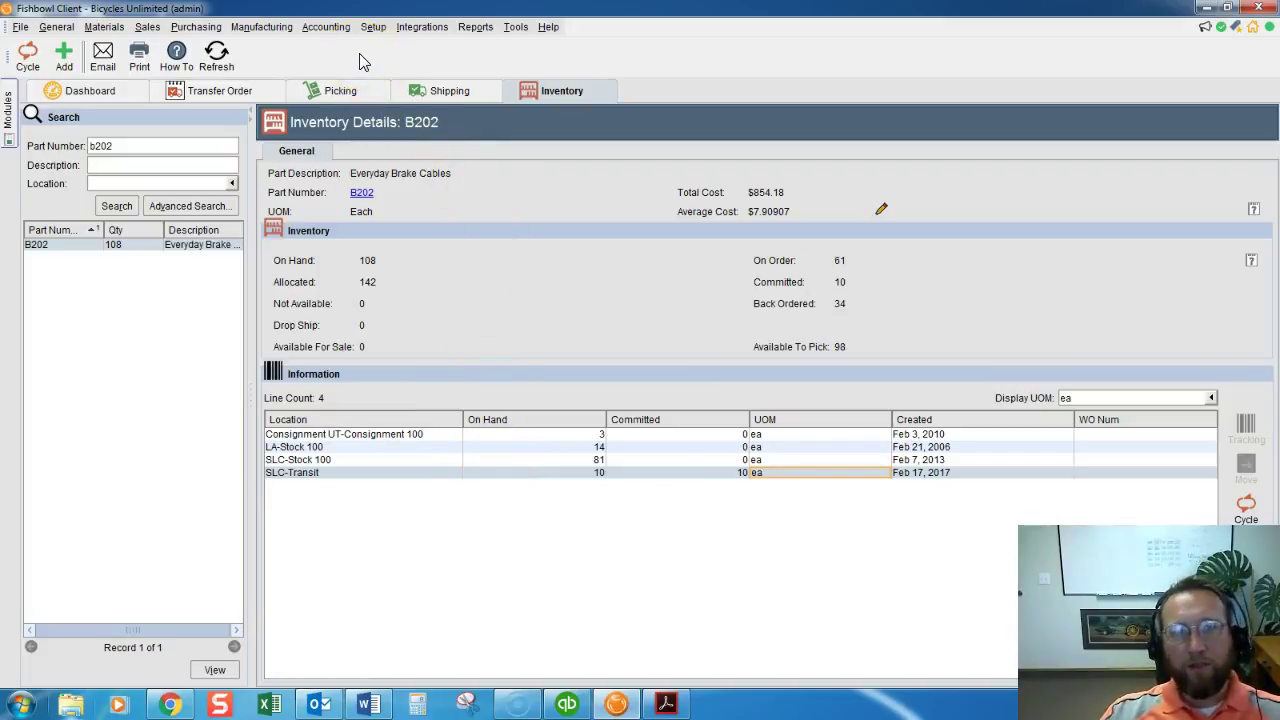
- Open the shipped SLC to MI transfer order in the Receiving module, briefly revisiting the Transfer Order and Picking modules
click(190, 28)
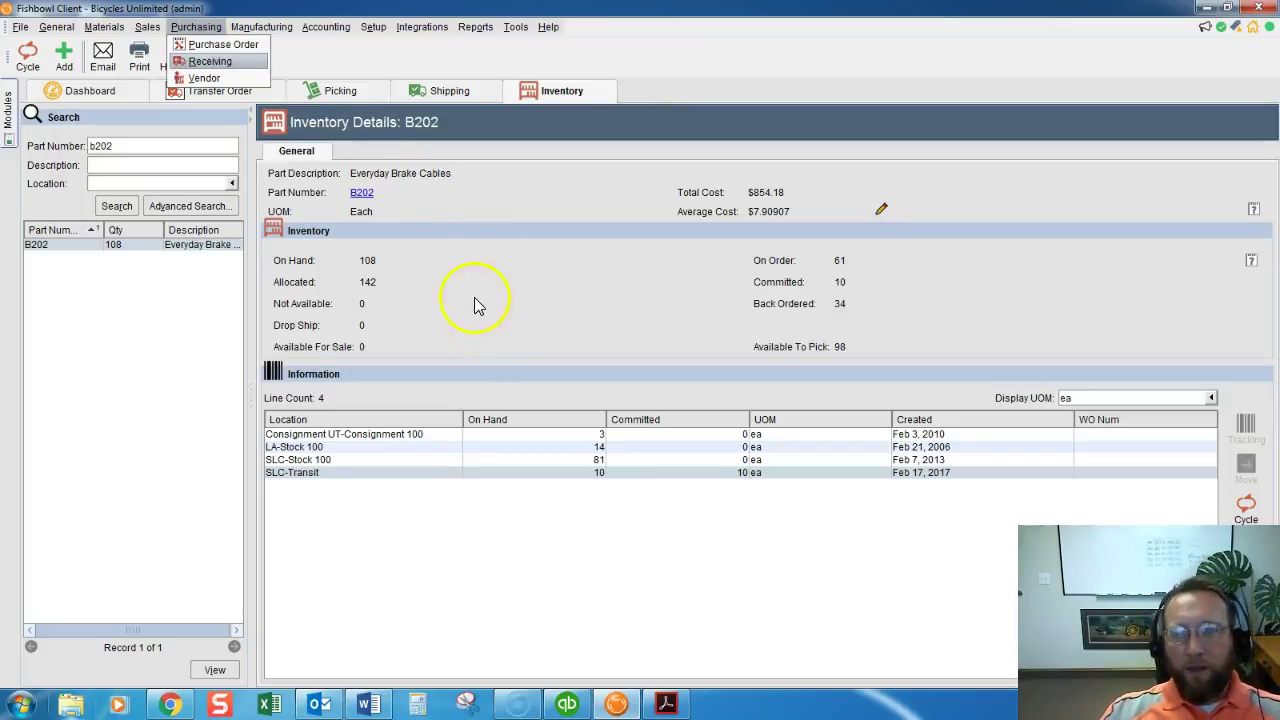
key(Return)
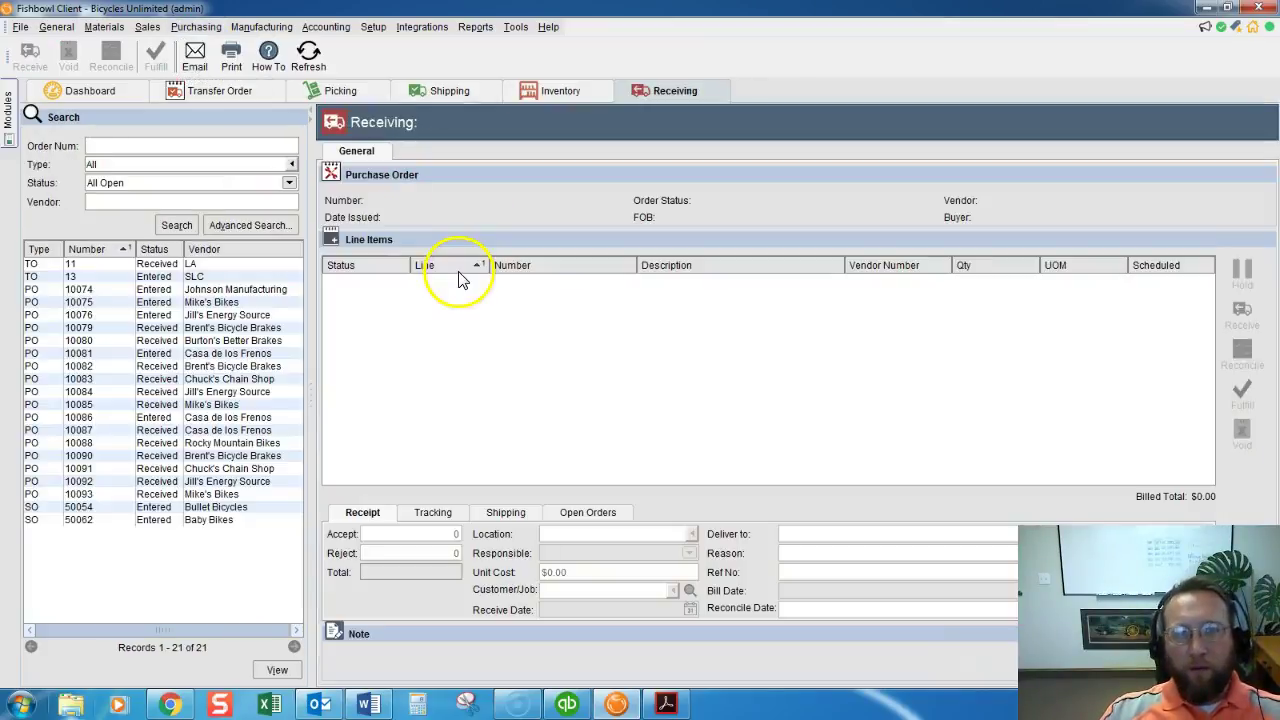
click(145, 280)
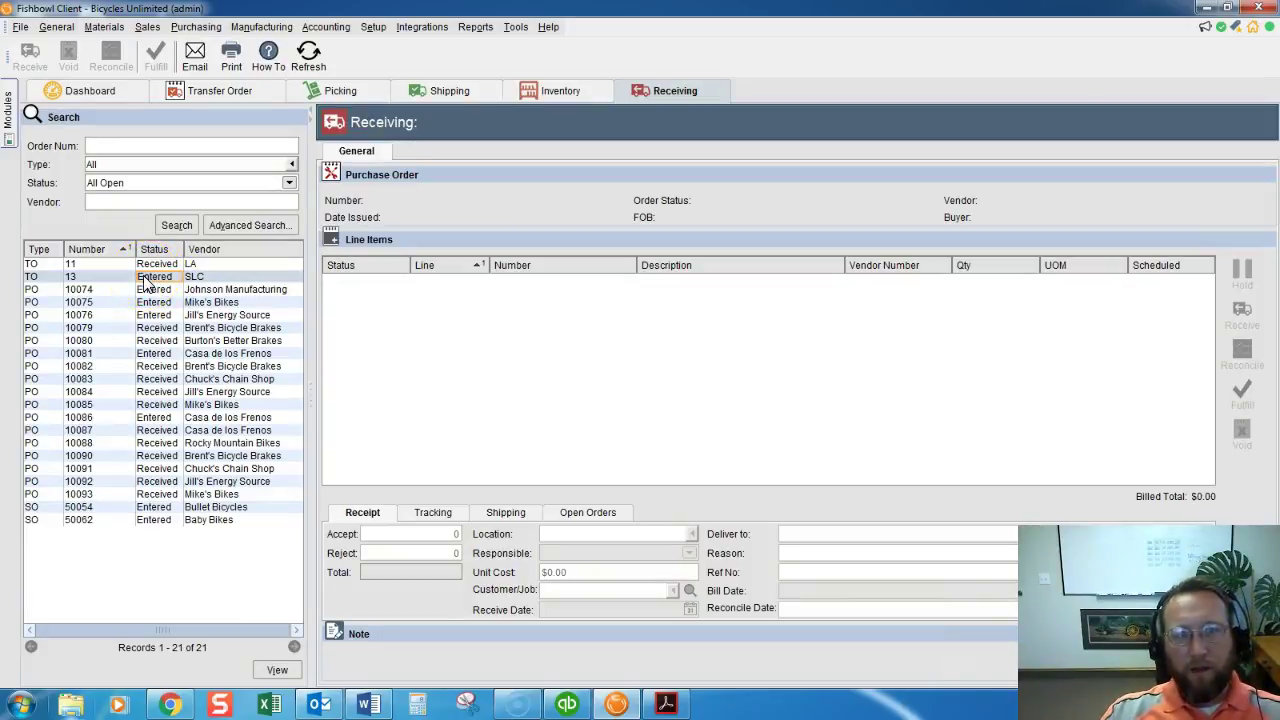
click(210, 91)
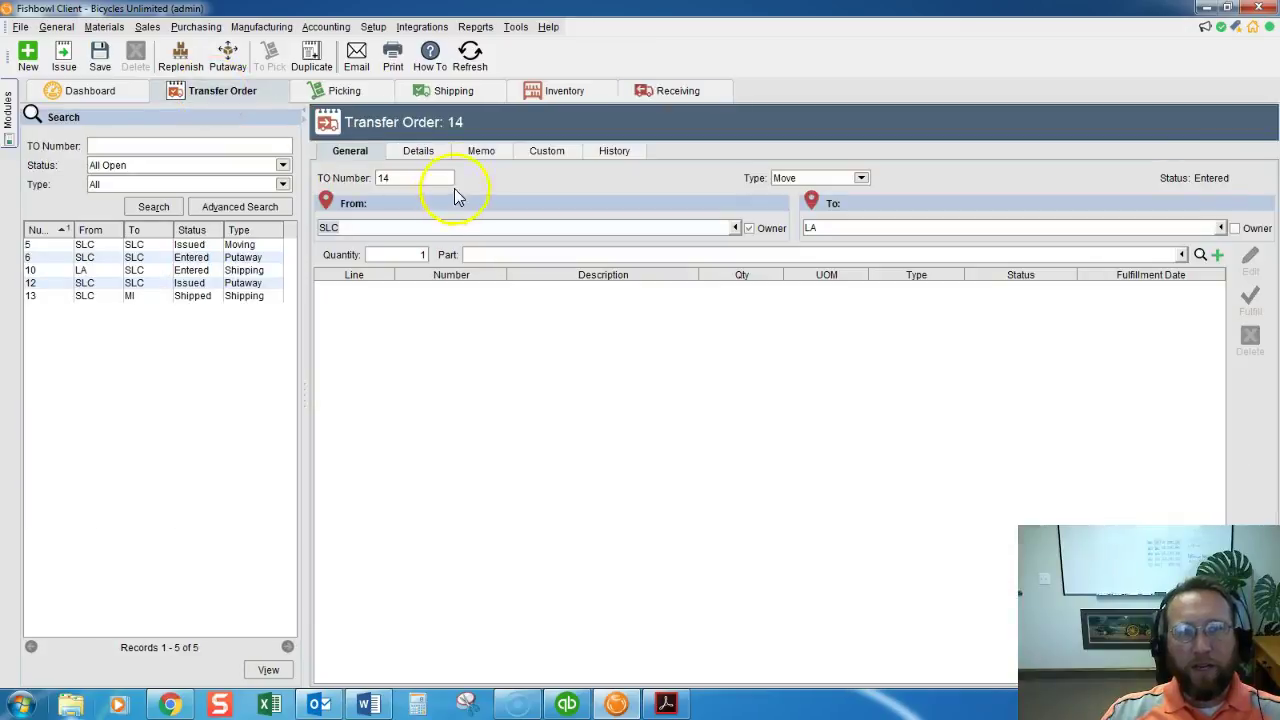
click(344, 91)
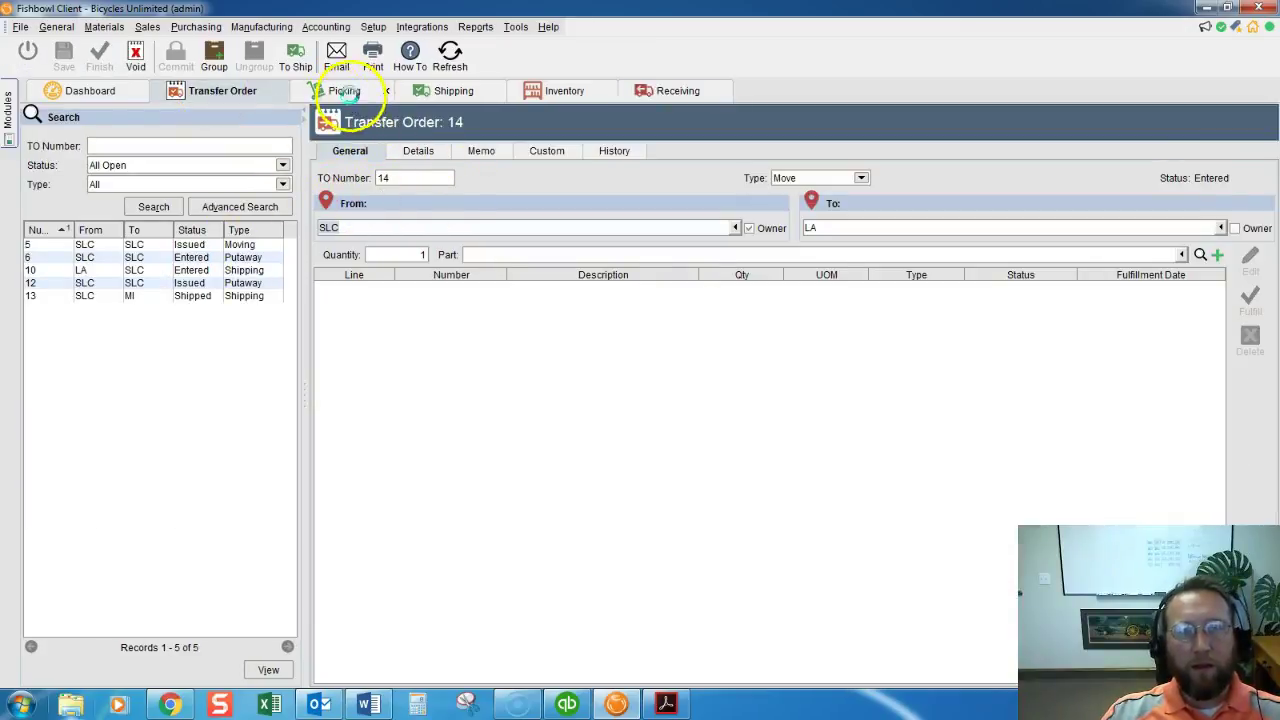
click(640, 91)
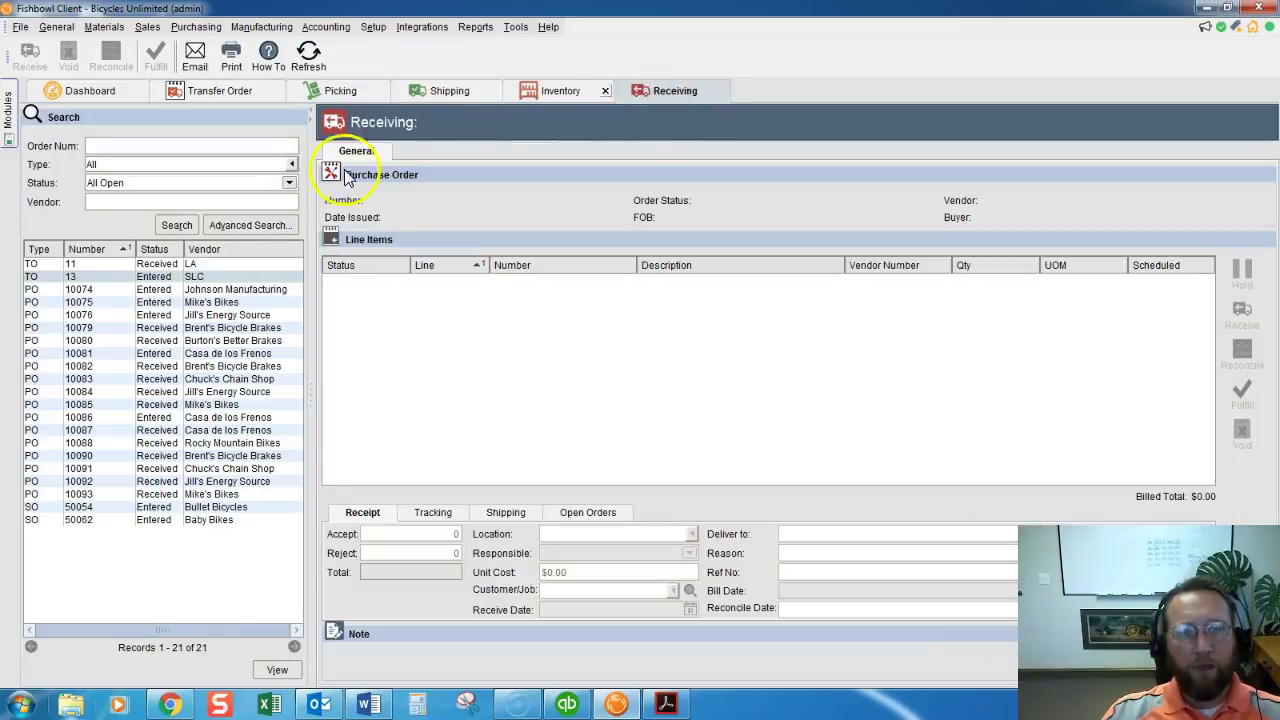
click(148, 276)
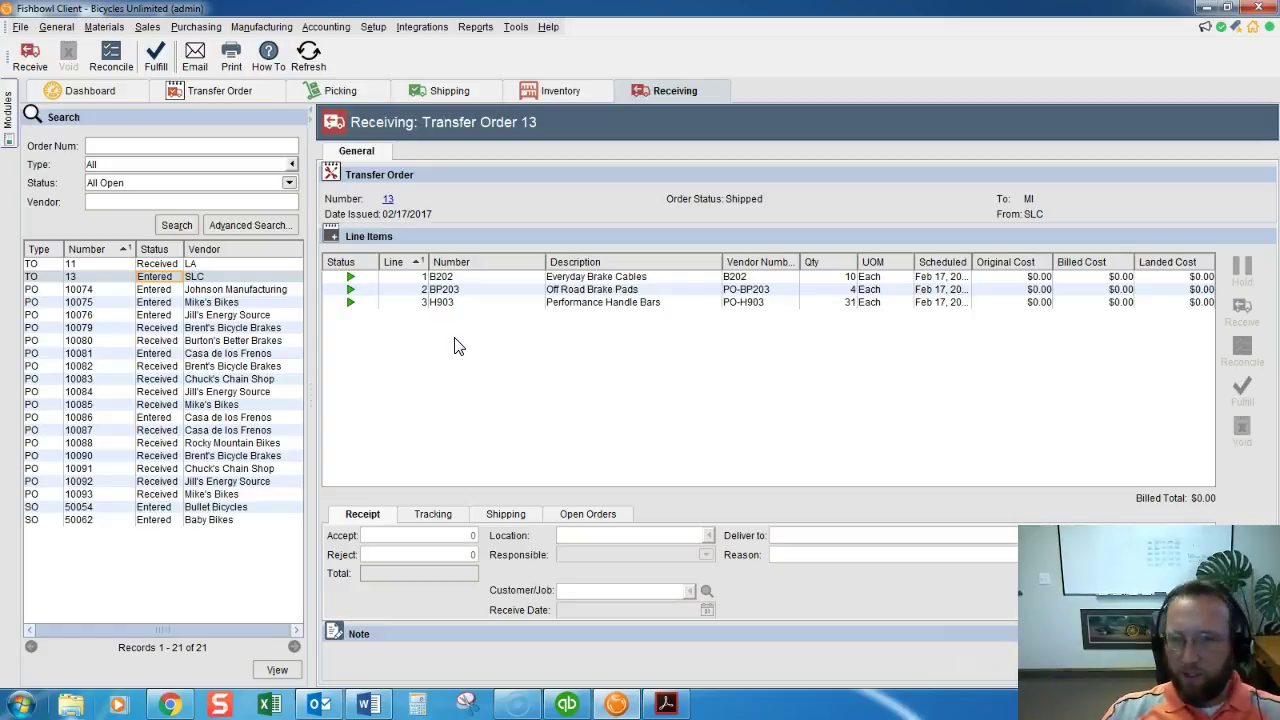
click(490, 360)
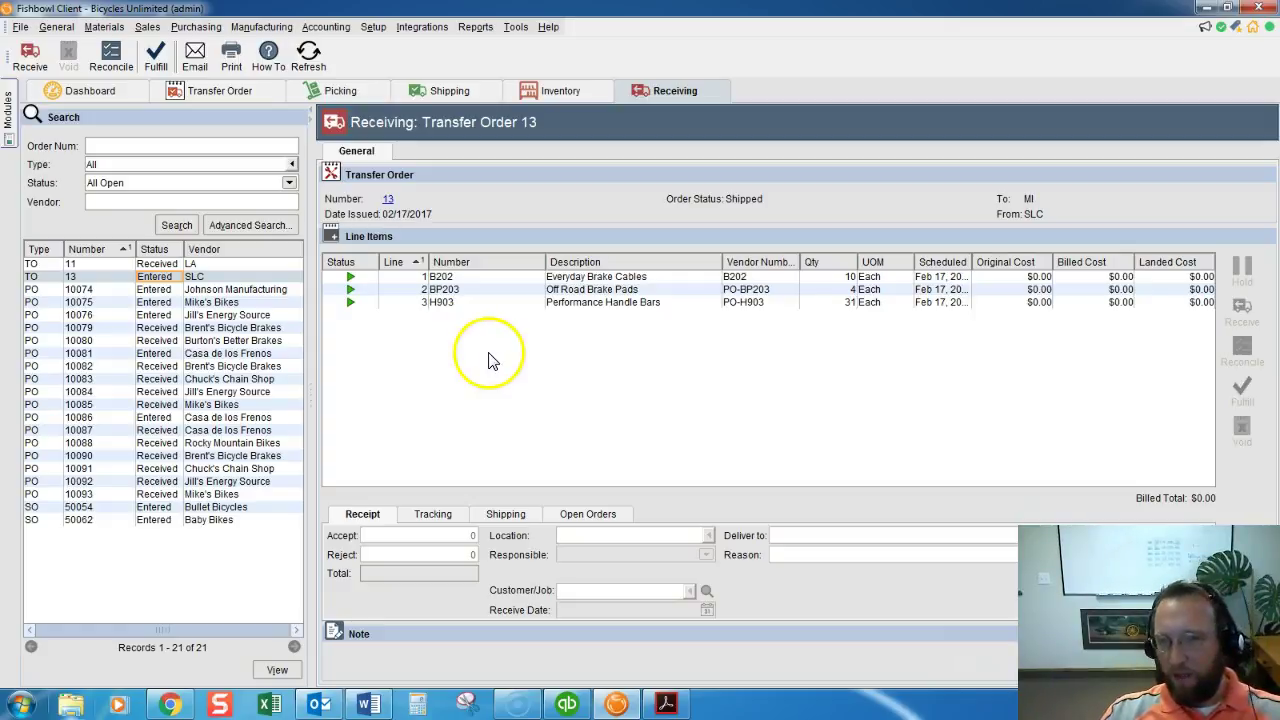
- Receive all line items of the shipped SLC to MI transfer order
click(32, 62)
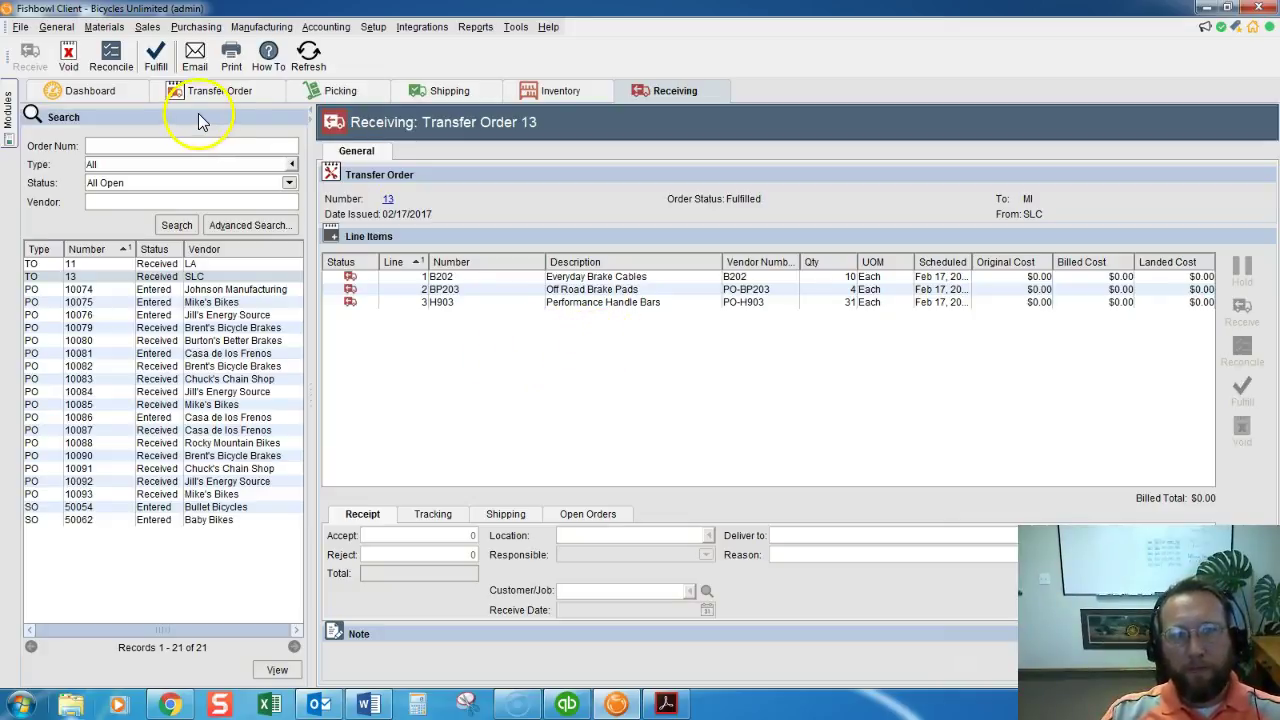
- Refresh part B202's inventory details, reviewing its SLC-Transit entry before the refresh and its MI-Receiving stock after it
click(563, 93)
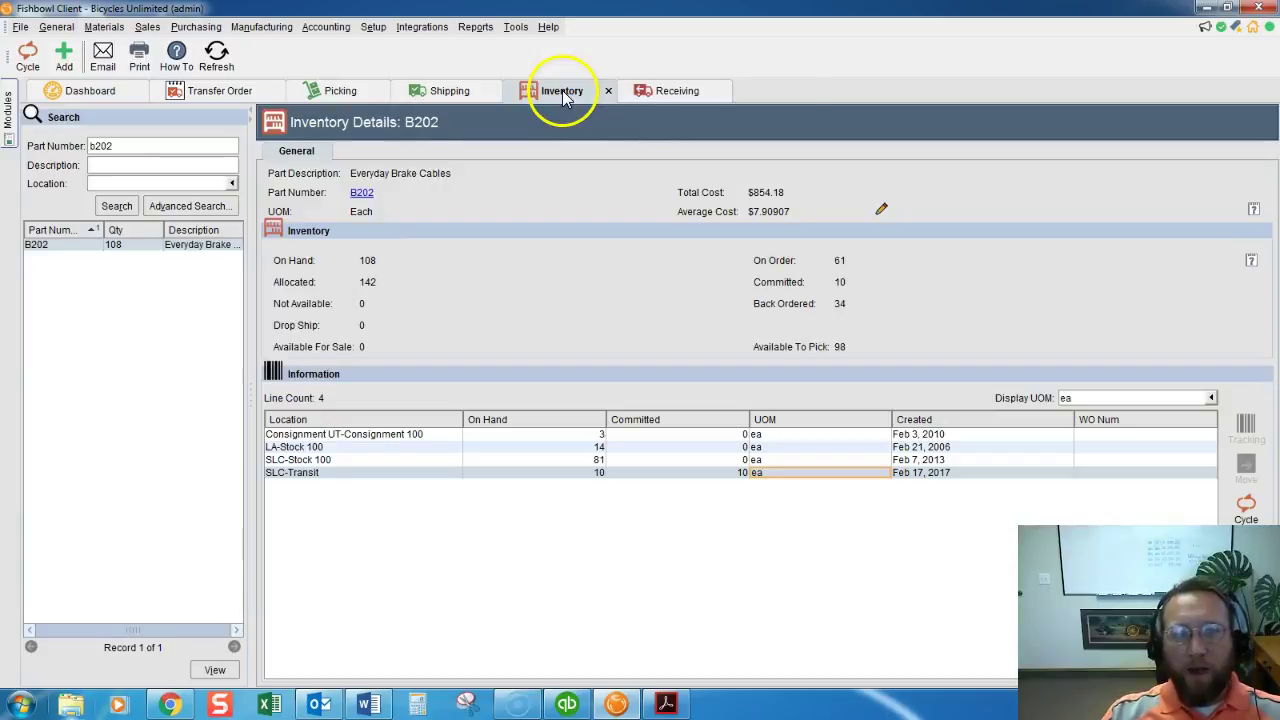
click(315, 474)
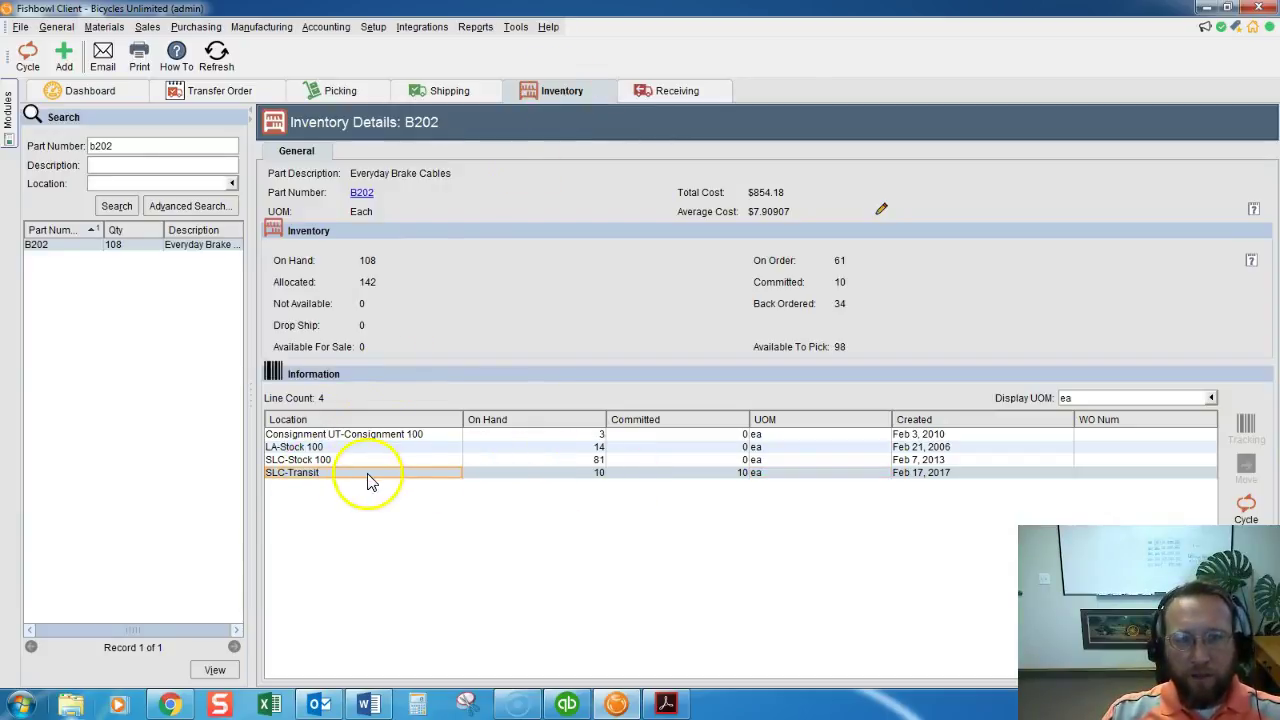
click(217, 55)
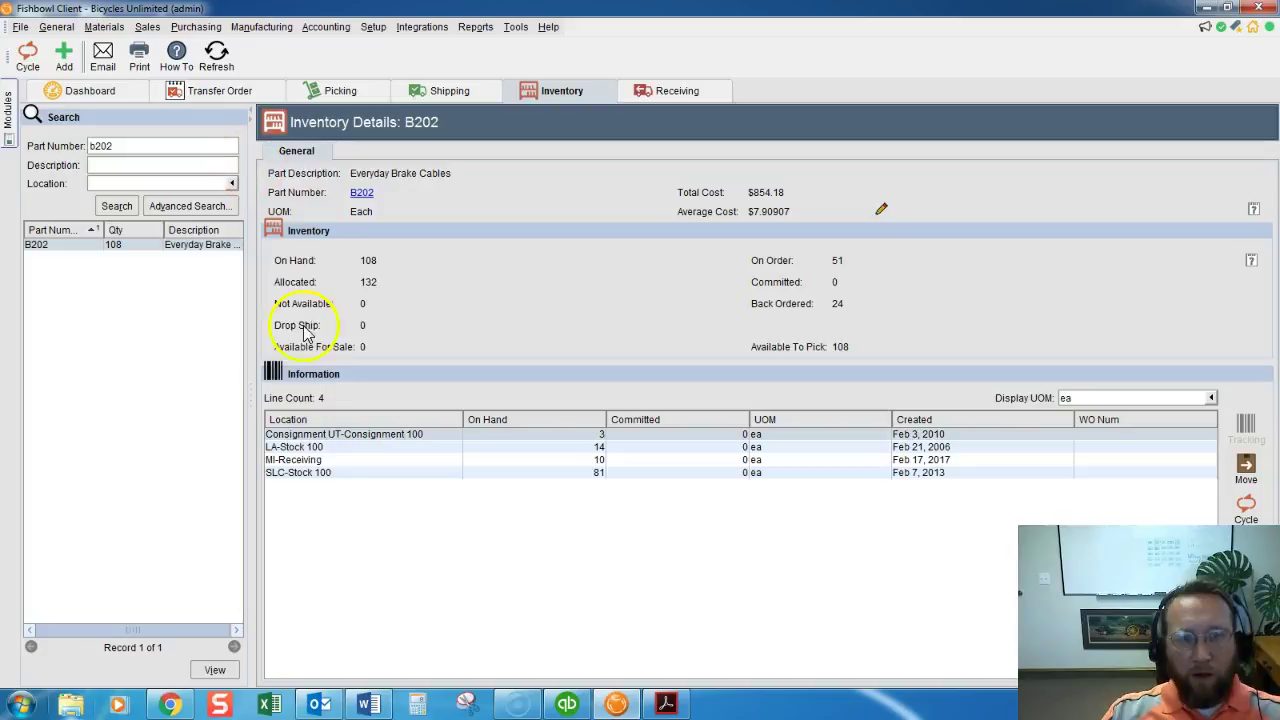
click(309, 461)
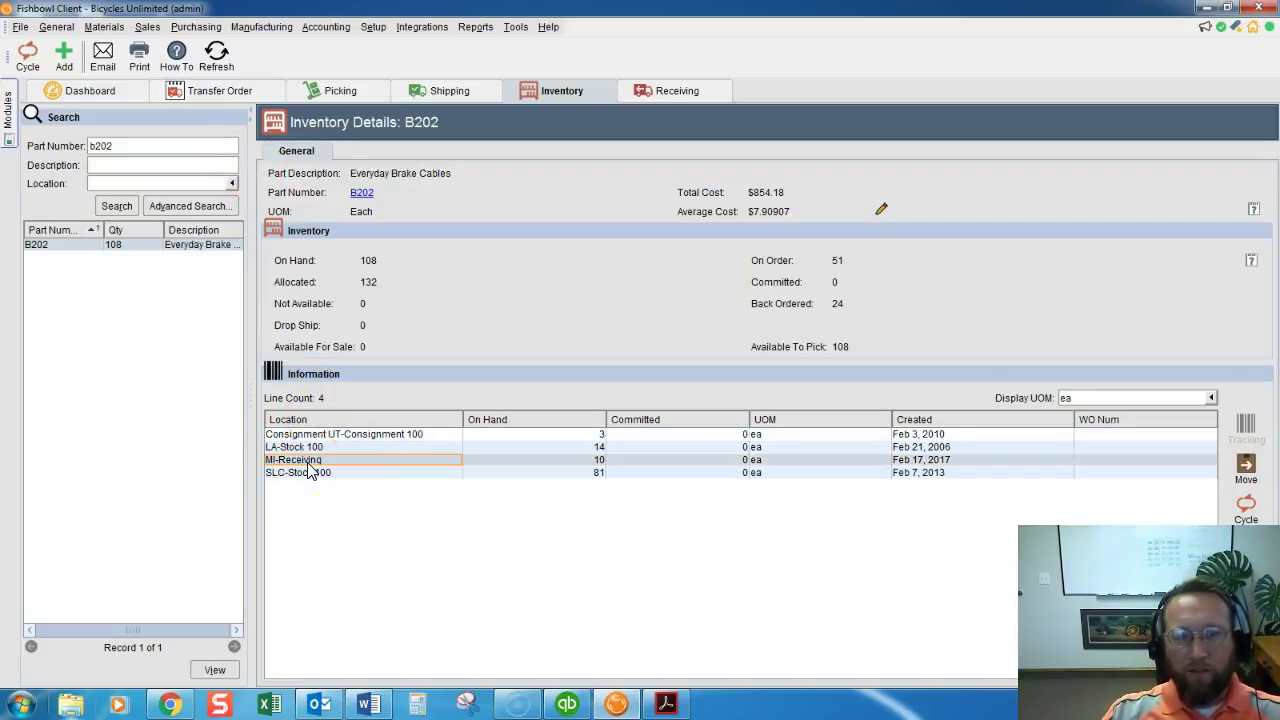
click(432, 515)
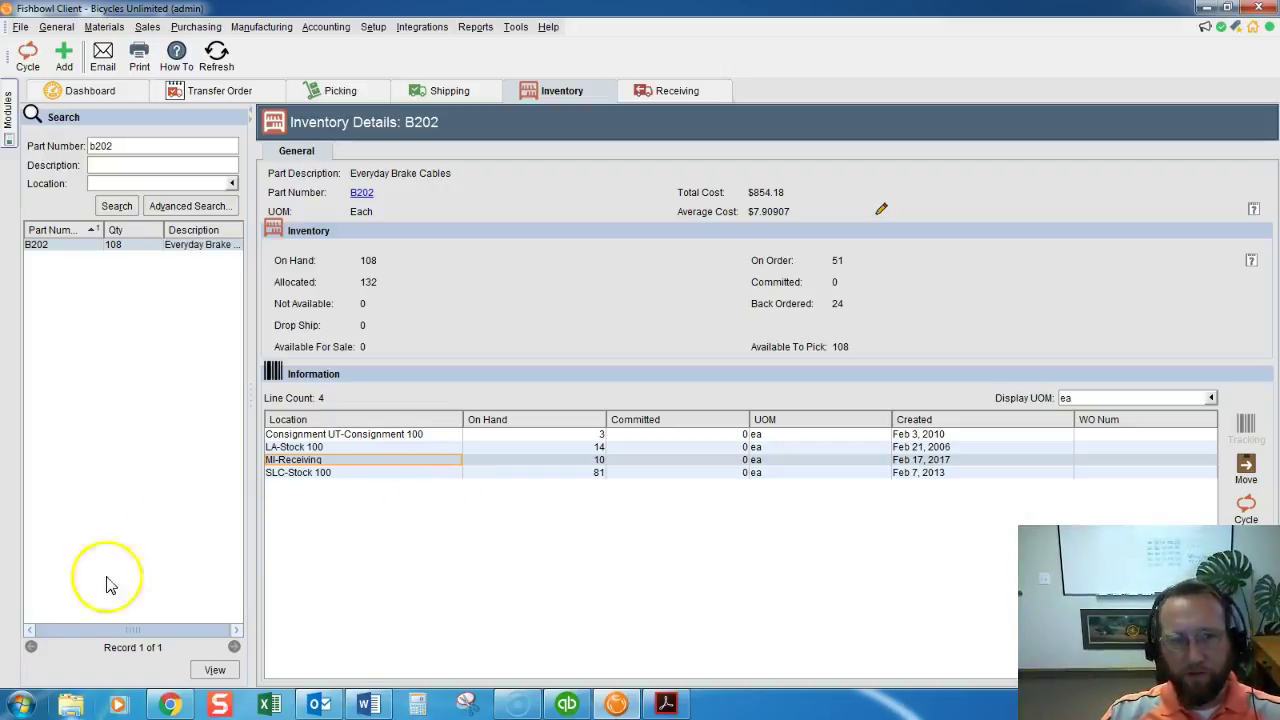